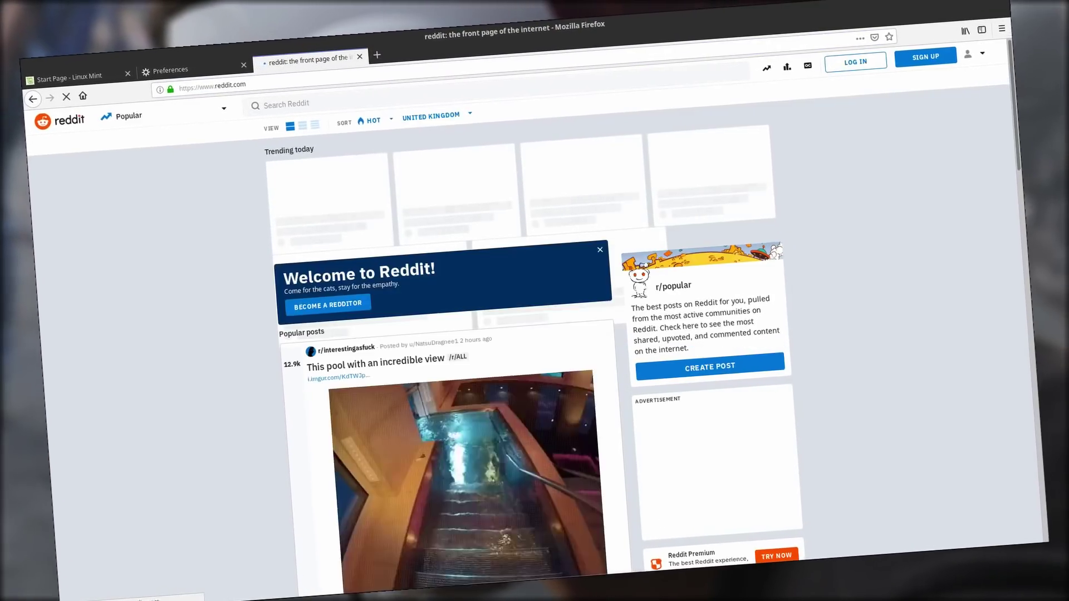
# Finish the content blocking tour and view the site's content blocking details.
pyautogui.click(155, 195)
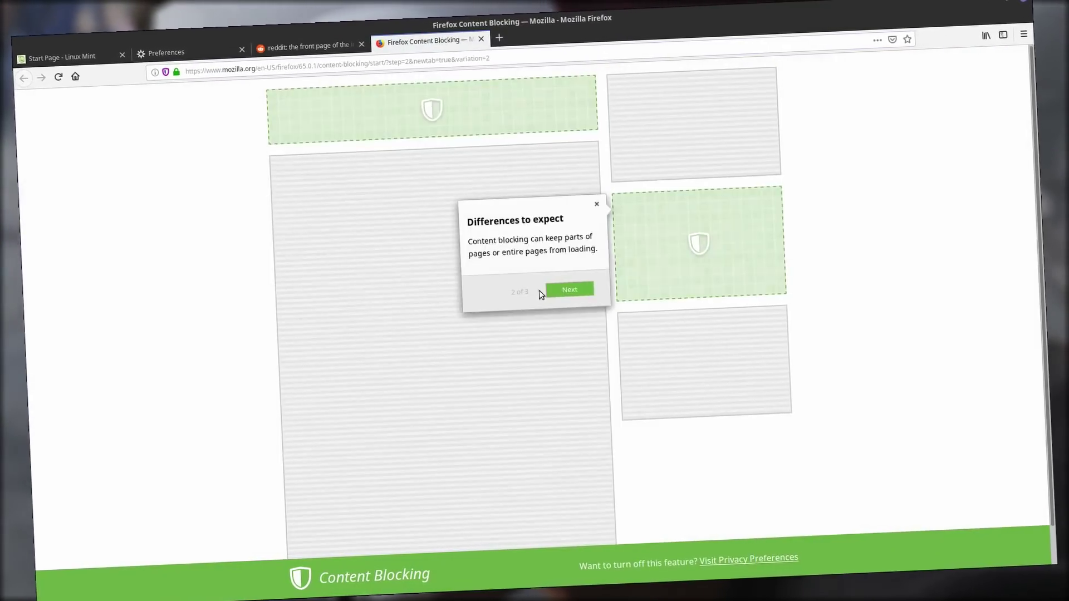
pyautogui.click(568, 288)
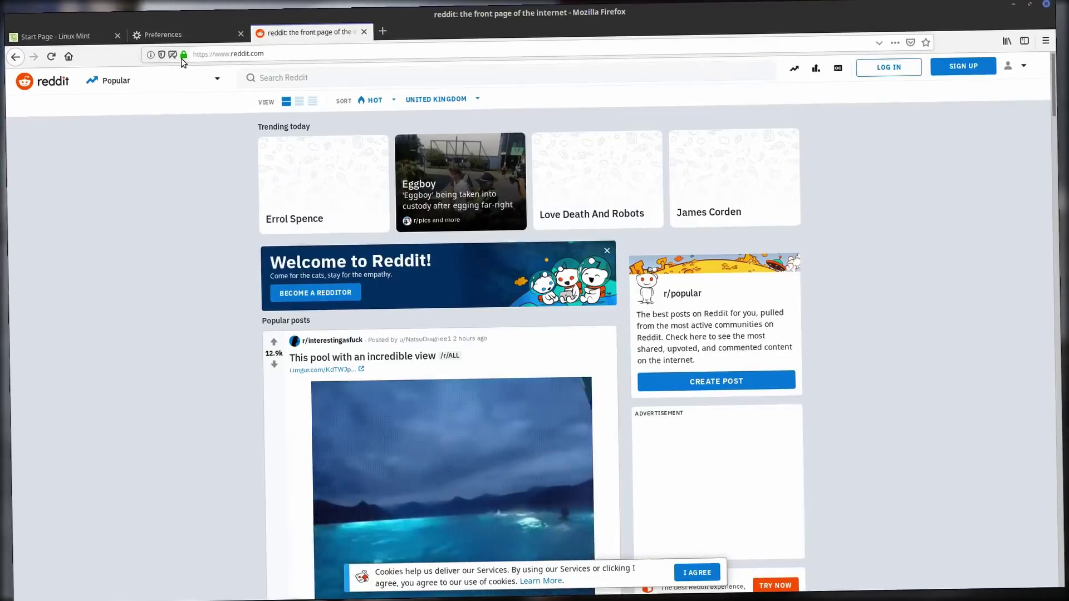
pyautogui.click(183, 59)
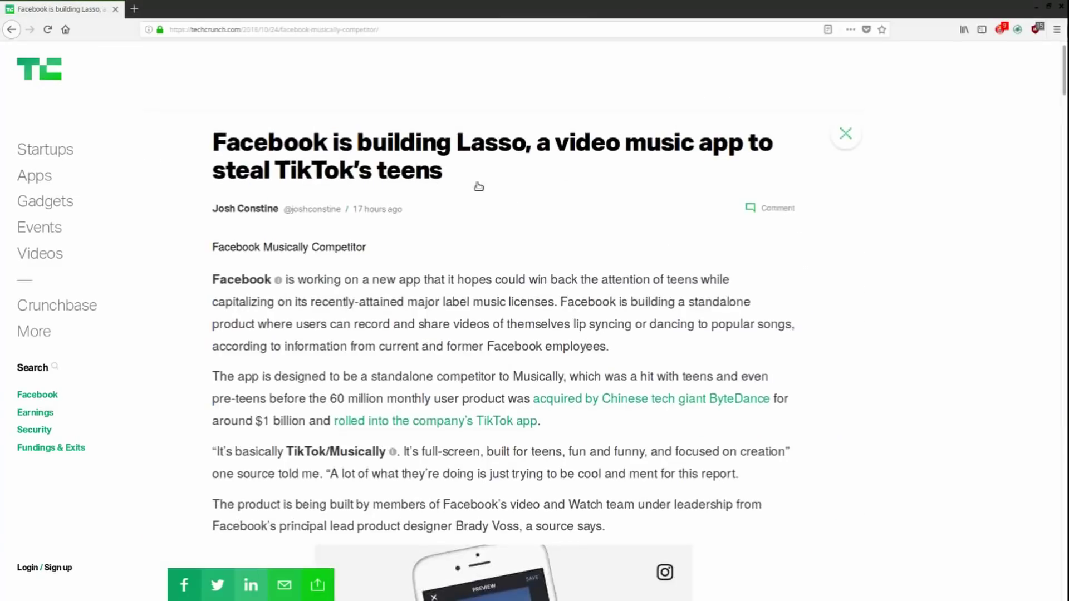
# Change uBlock Origin's rule for typekit.net and go to the Cookie AutoDelete add-on page.
pyautogui.click(1036, 29)
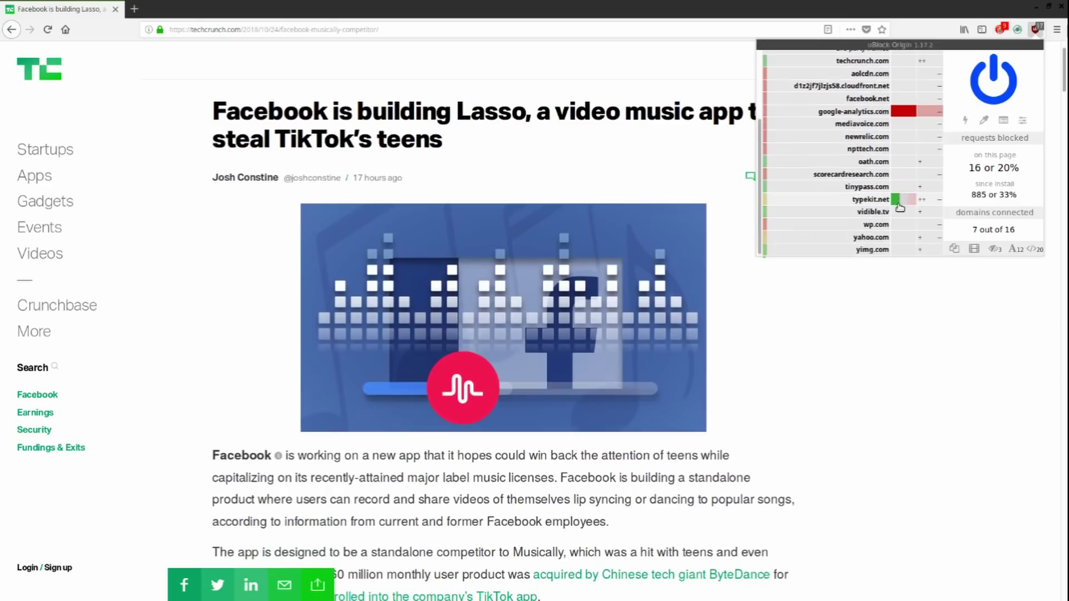
pyautogui.click(914, 249)
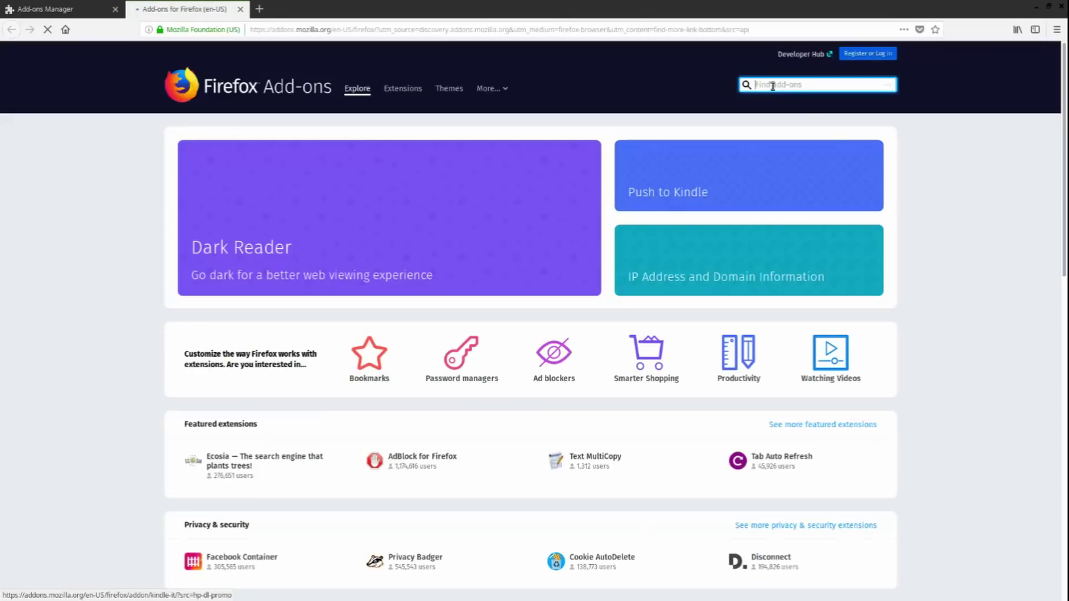
pyautogui.click(795, 100)
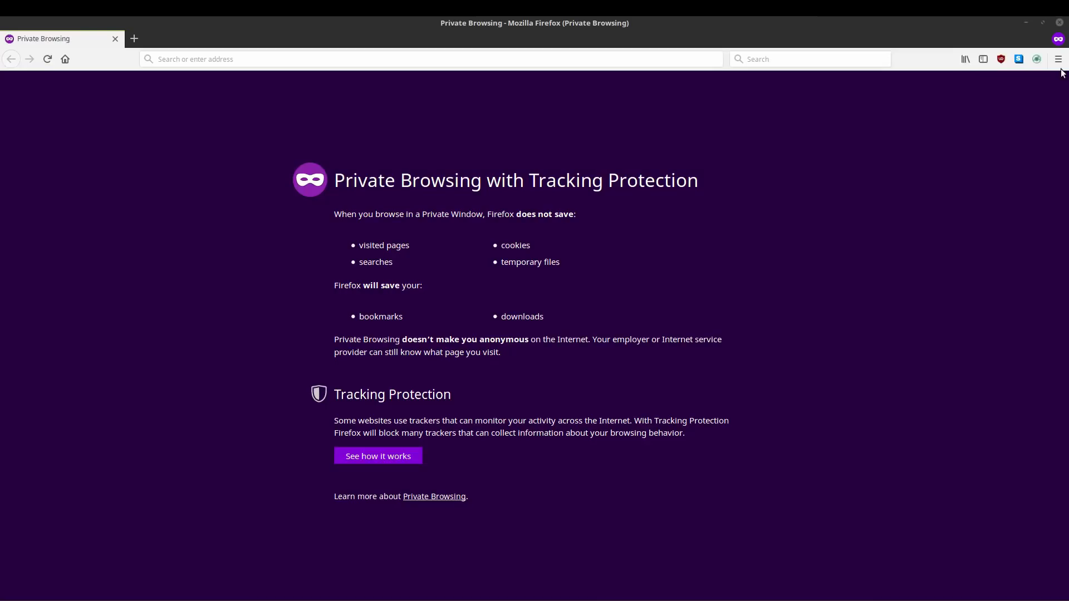
# Set history to Never remember, then visit the Privacy Settings and HTTPS Everywhere add-on pages.
pyautogui.click(1058, 58)
pyautogui.click(950, 221)
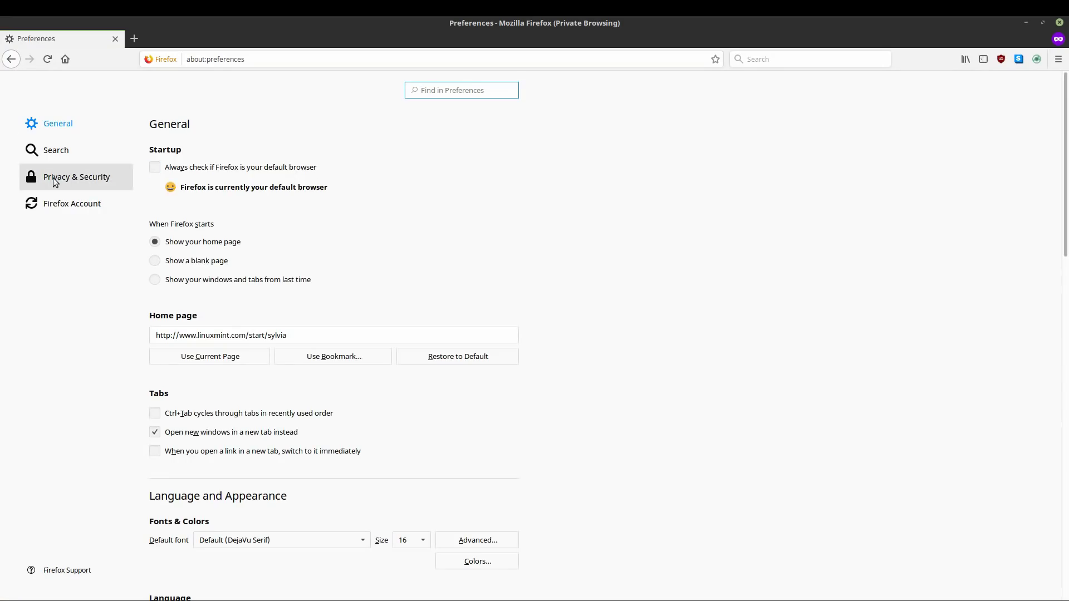
pyautogui.click(53, 178)
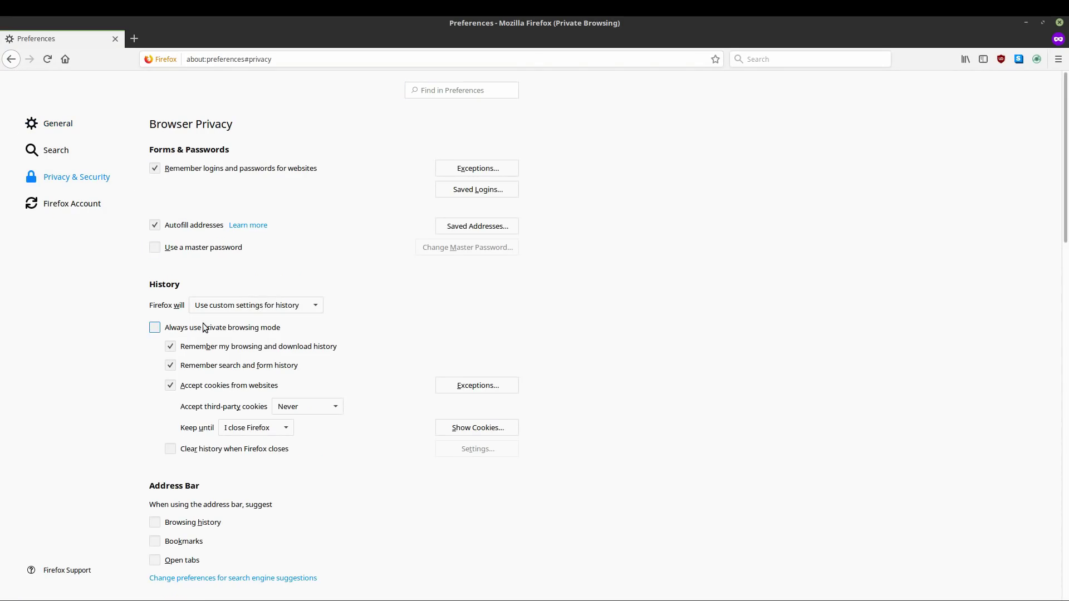
pyautogui.click(251, 305)
pyautogui.click(242, 326)
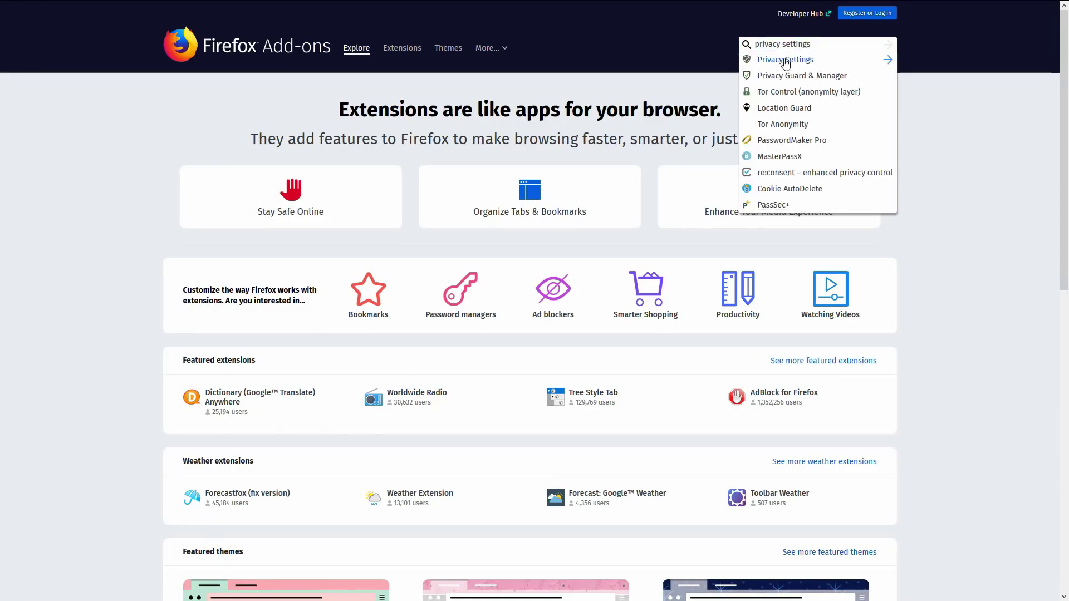
pyautogui.click(785, 60)
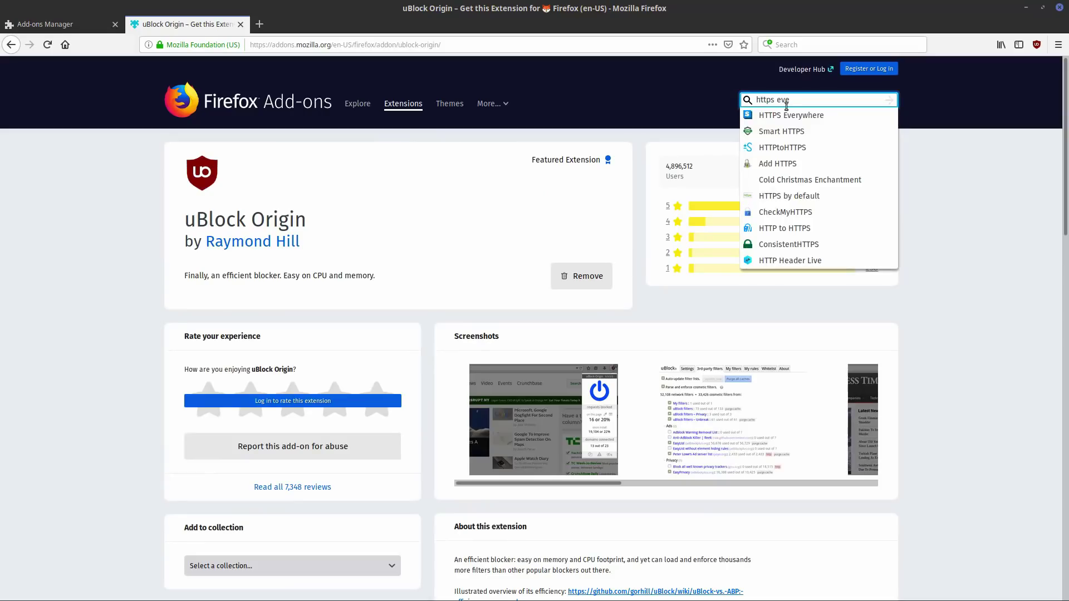
pyautogui.click(794, 111)
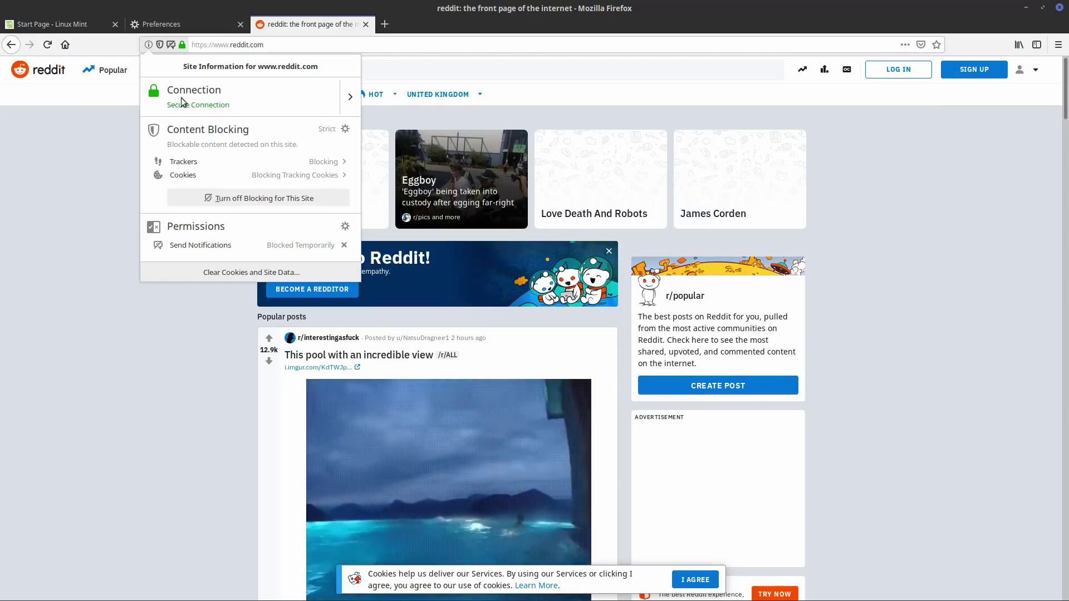
# Review reddit.com's blocked trackers and cookies, then turn off blocking for reddit.com.
pyautogui.click(341, 161)
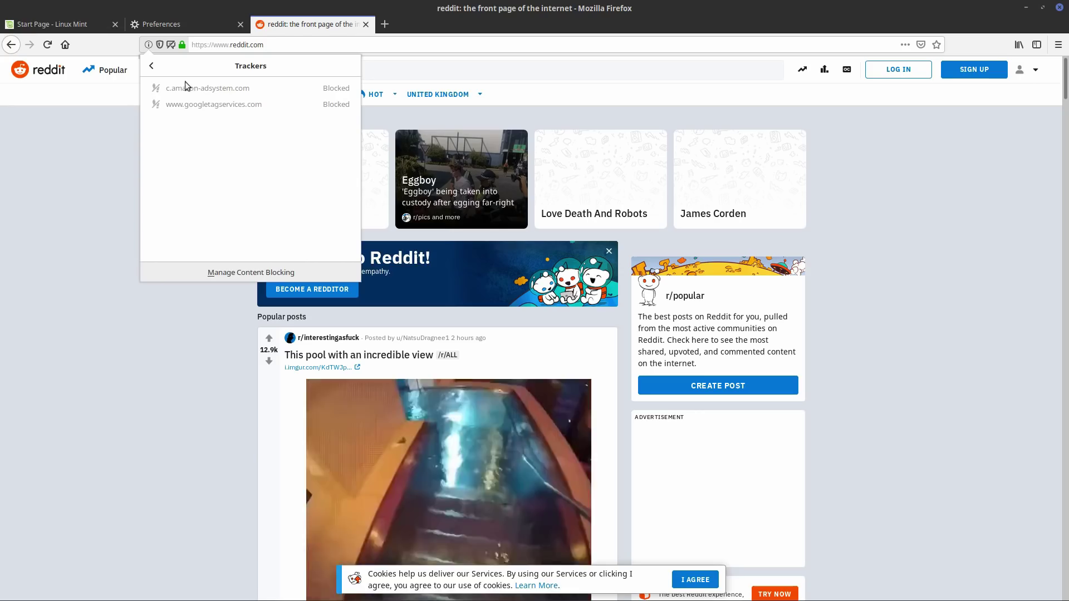
pyautogui.click(153, 67)
pyautogui.click(322, 173)
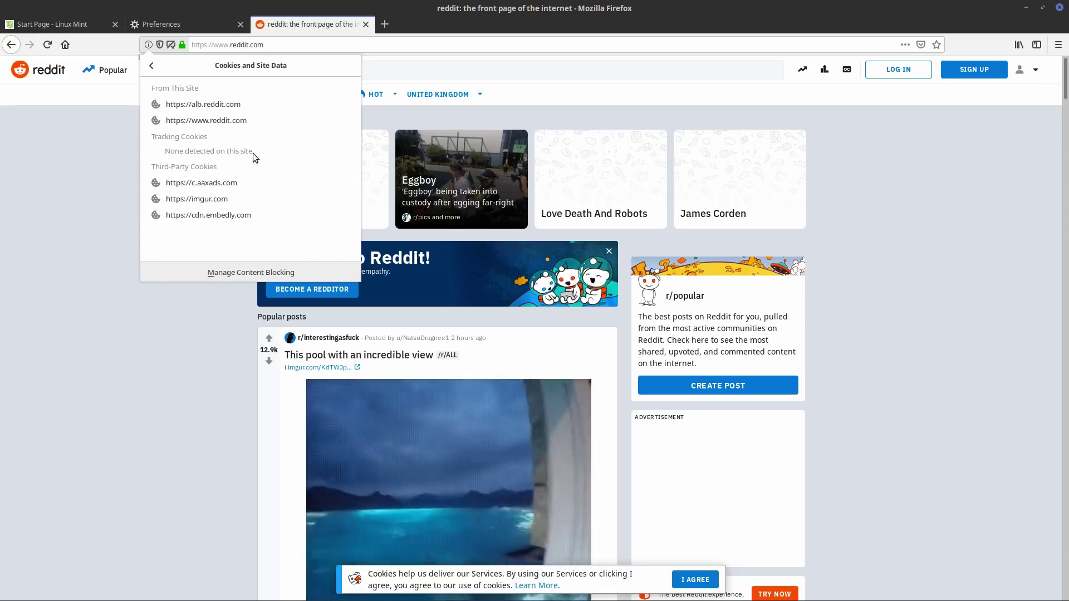
pyautogui.click(151, 66)
pyautogui.click(271, 201)
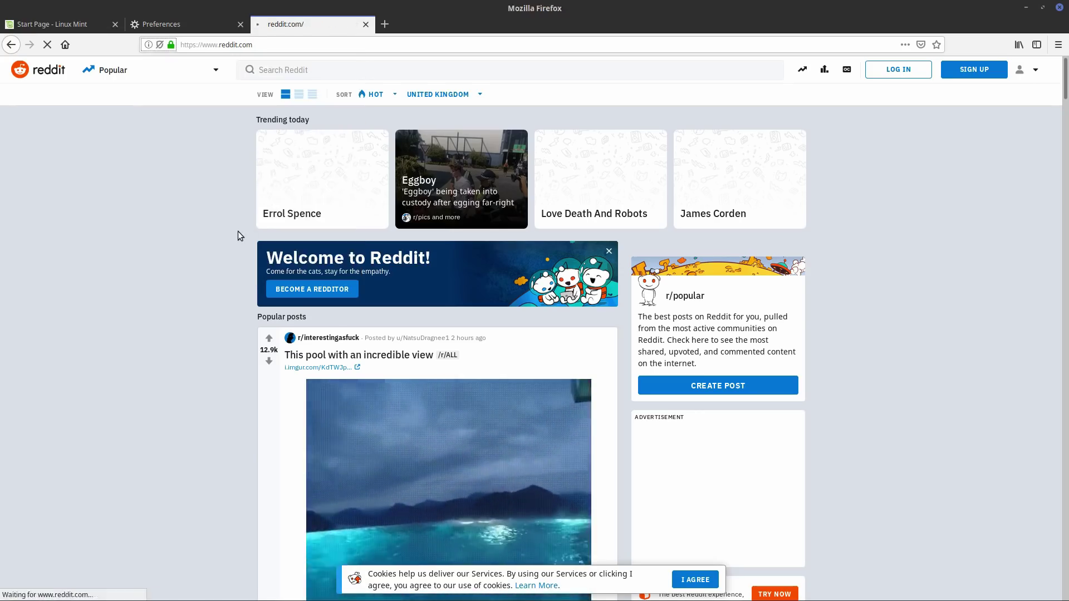
# Close the reddit tab, use custom history with always-private browsing, and restart Firefox.
pyautogui.hotkey('ctrl', 'w')
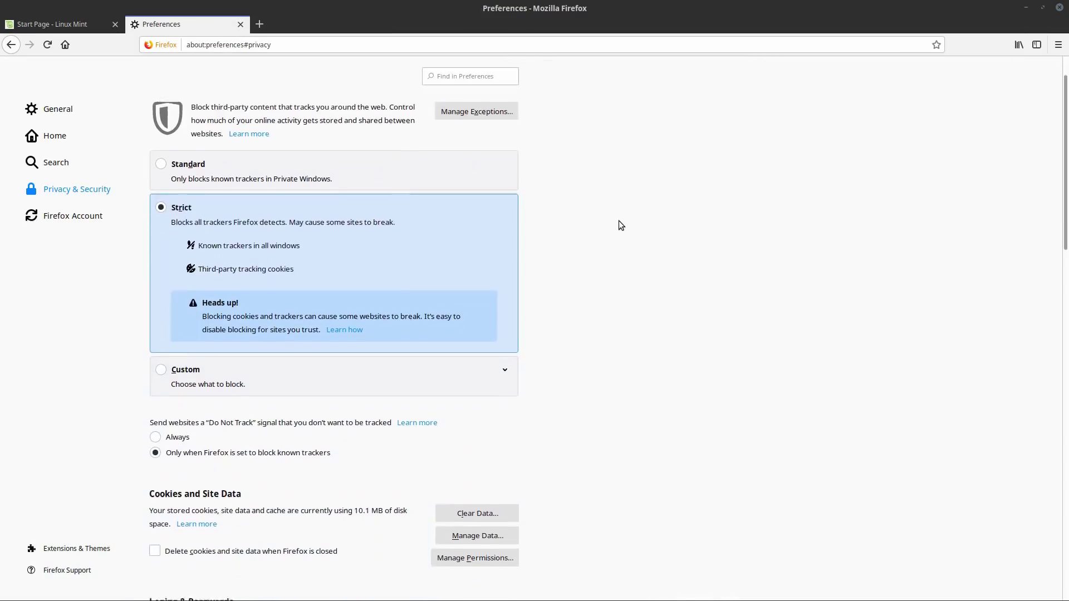
pyautogui.scroll(-3, 619, 221)
pyautogui.scroll(-3, 619, 222)
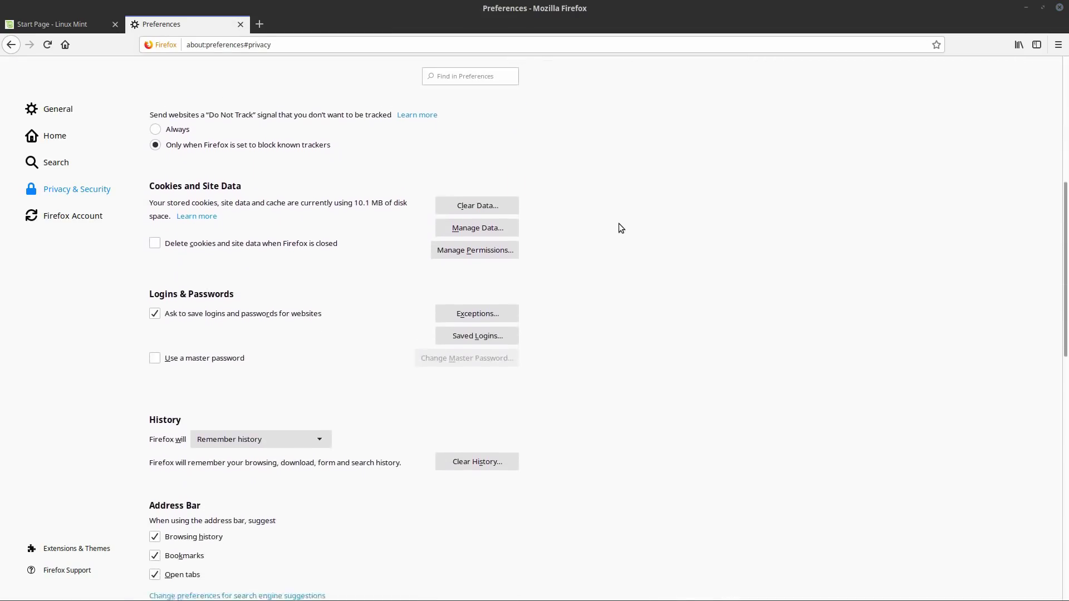
pyautogui.scroll(-3, 612, 229)
pyautogui.click(319, 271)
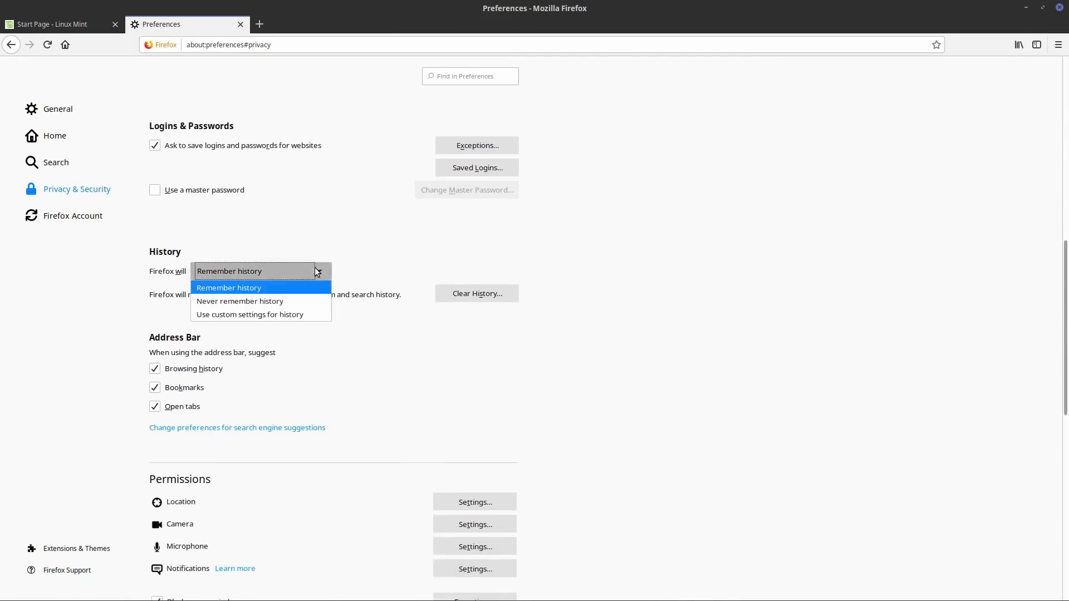
pyautogui.click(257, 316)
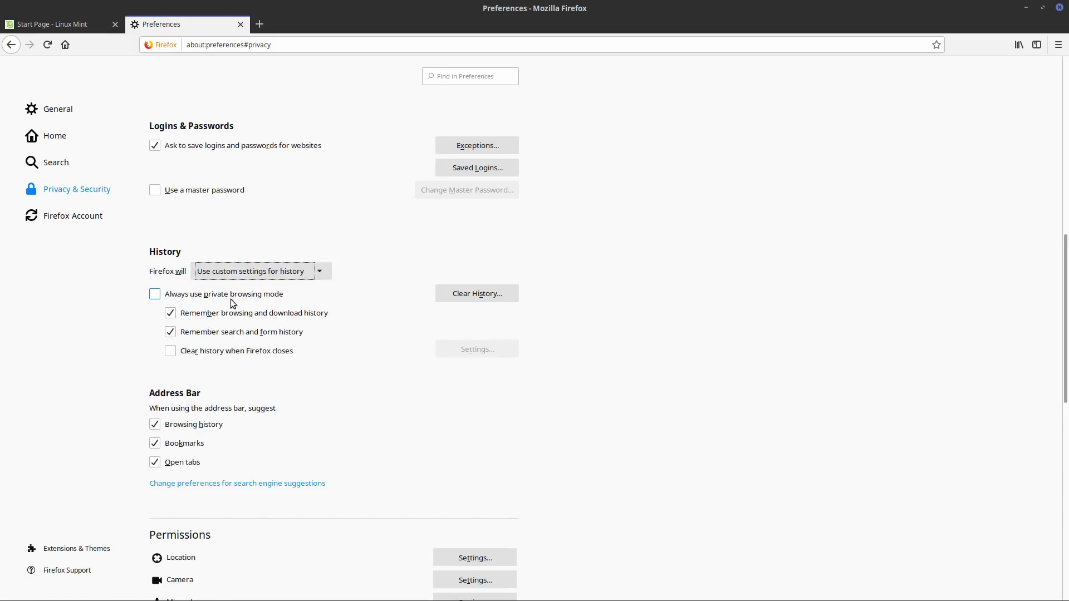
pyautogui.click(232, 298)
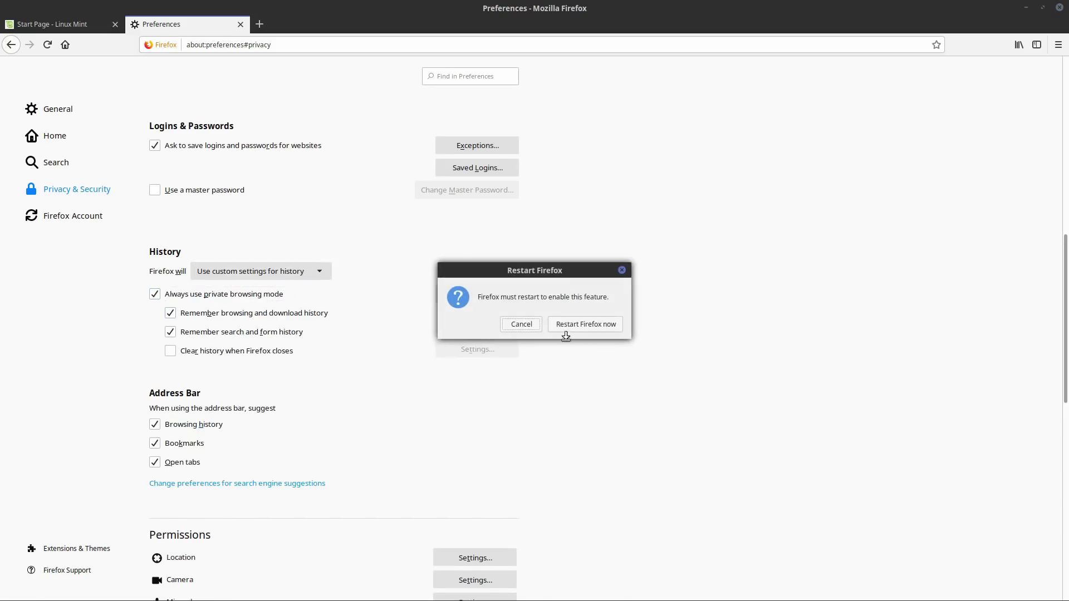
pyautogui.click(580, 331)
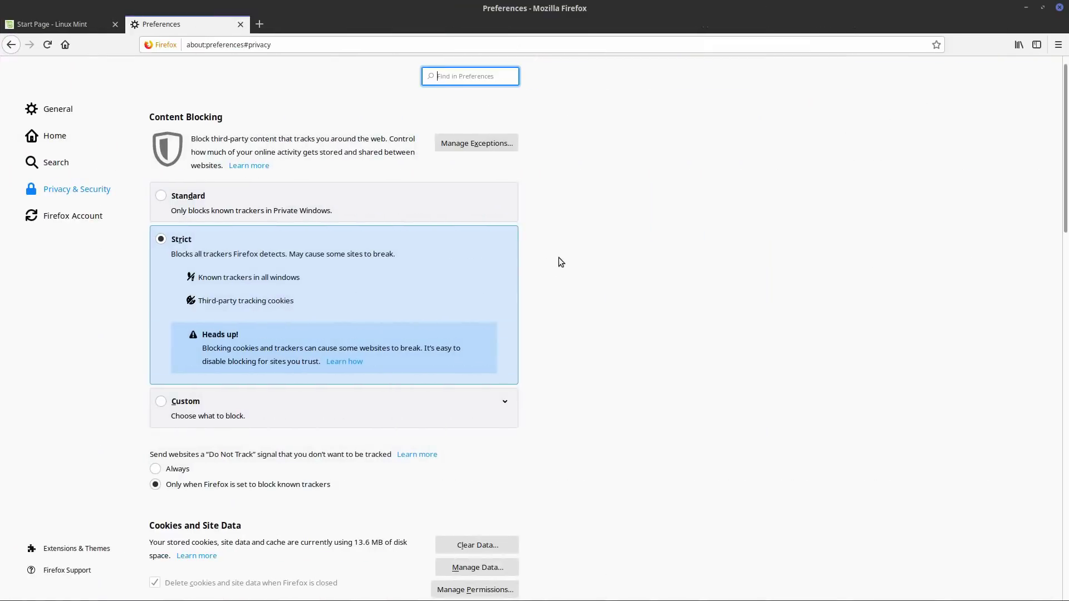
pyautogui.scroll(-5, 562, 255)
pyautogui.scroll(-2, 559, 260)
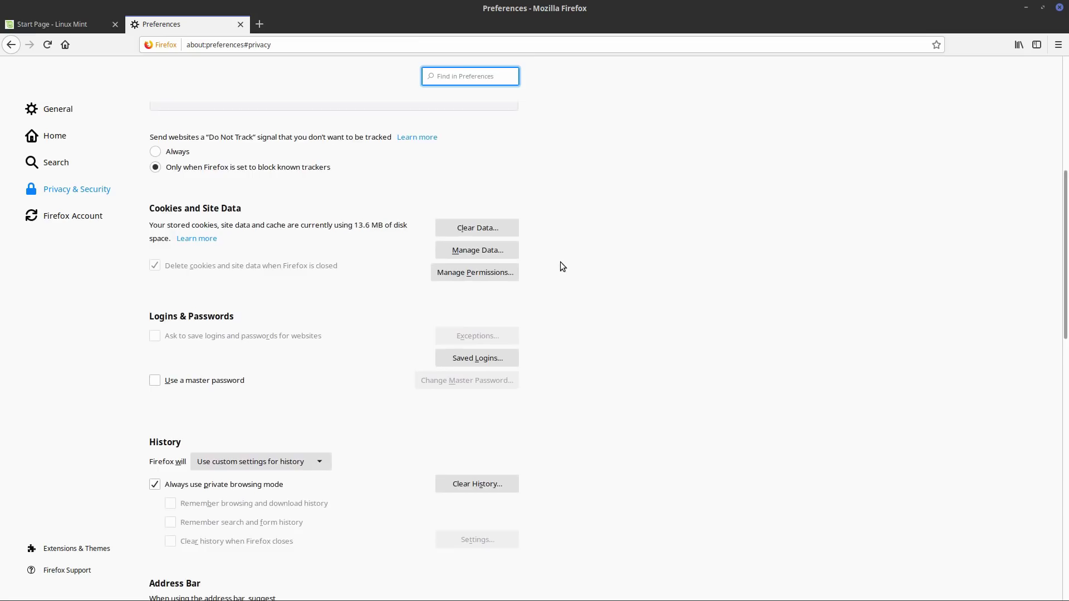
# Clear all stored cookies, site data and cached web content.
pyautogui.click(499, 196)
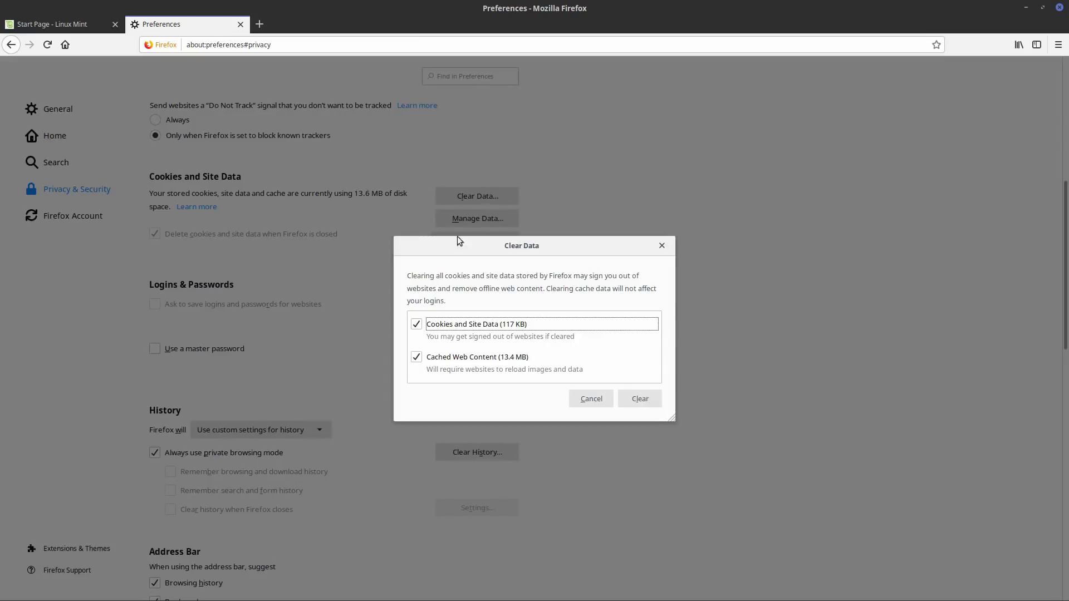
pyautogui.click(631, 399)
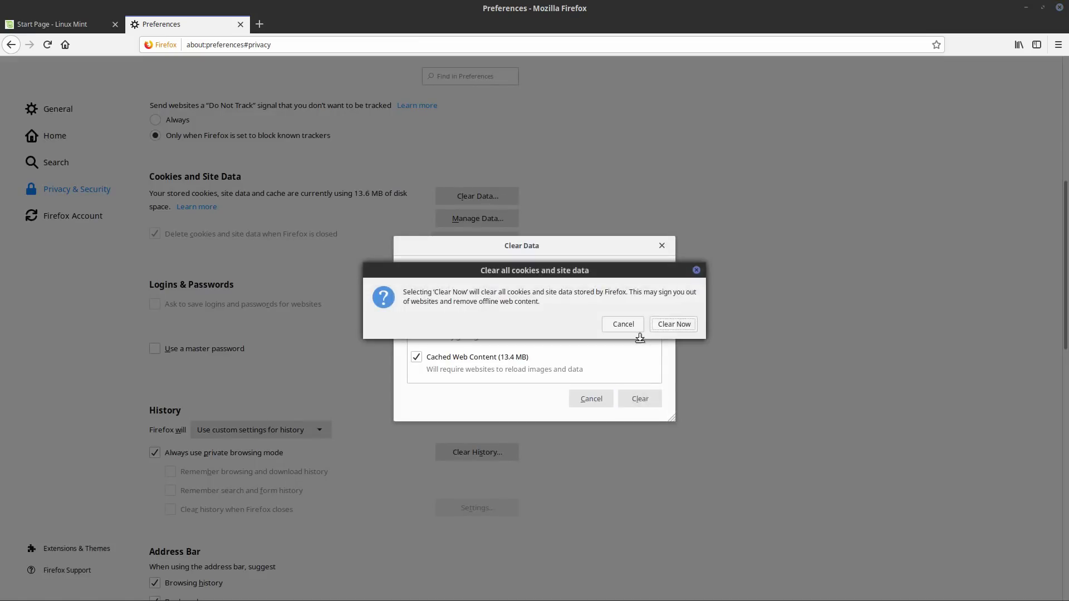
pyautogui.click(664, 325)
pyautogui.scroll(-2, 551, 338)
# Clear browsing history for the entire time range.
pyautogui.click(512, 327)
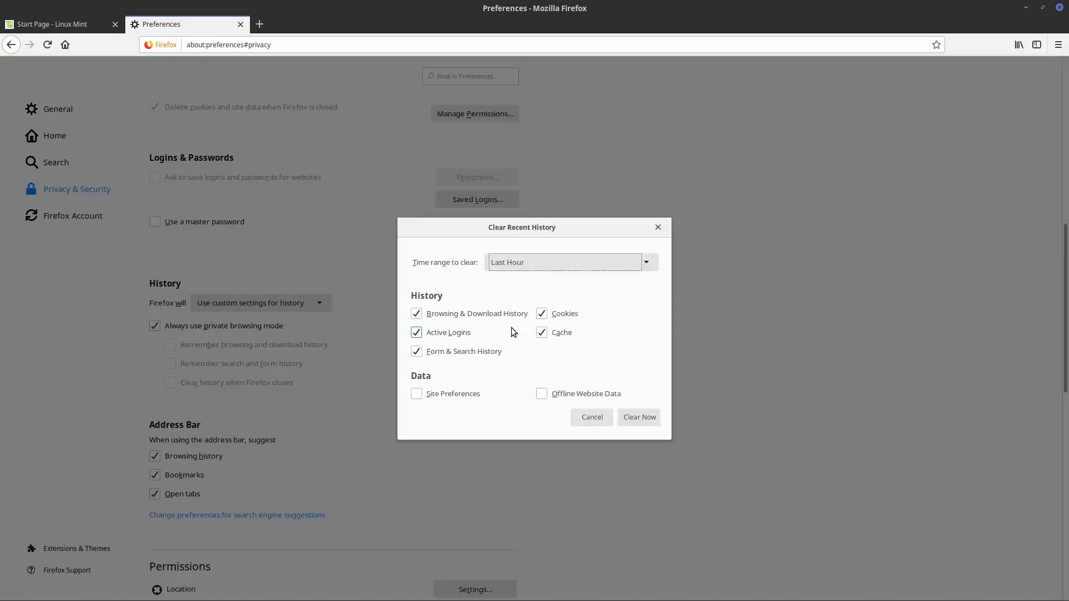
pyautogui.click(564, 262)
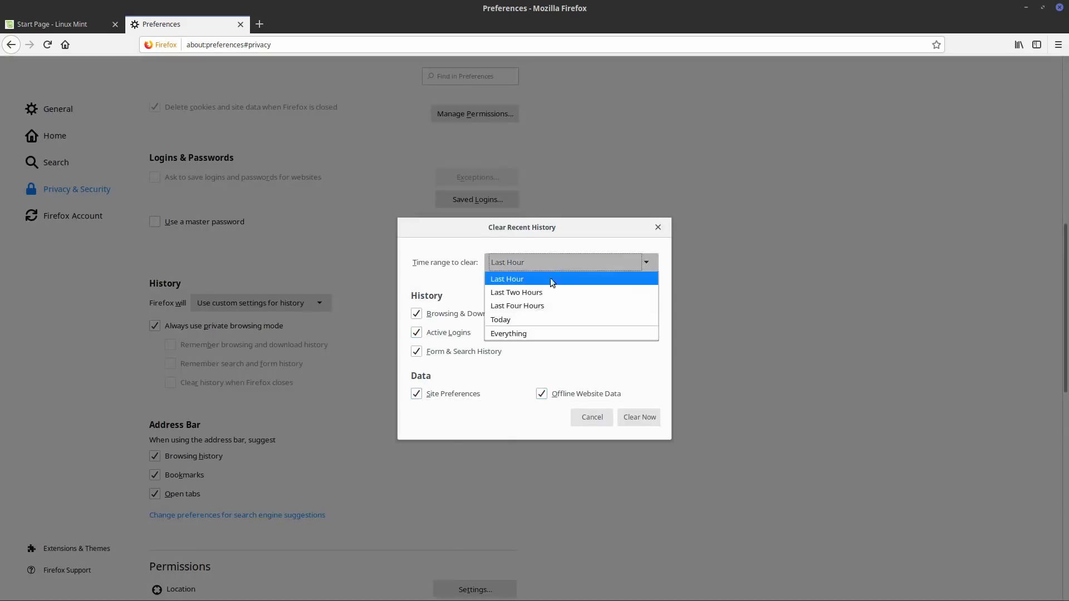
pyautogui.click(514, 331)
pyautogui.click(630, 437)
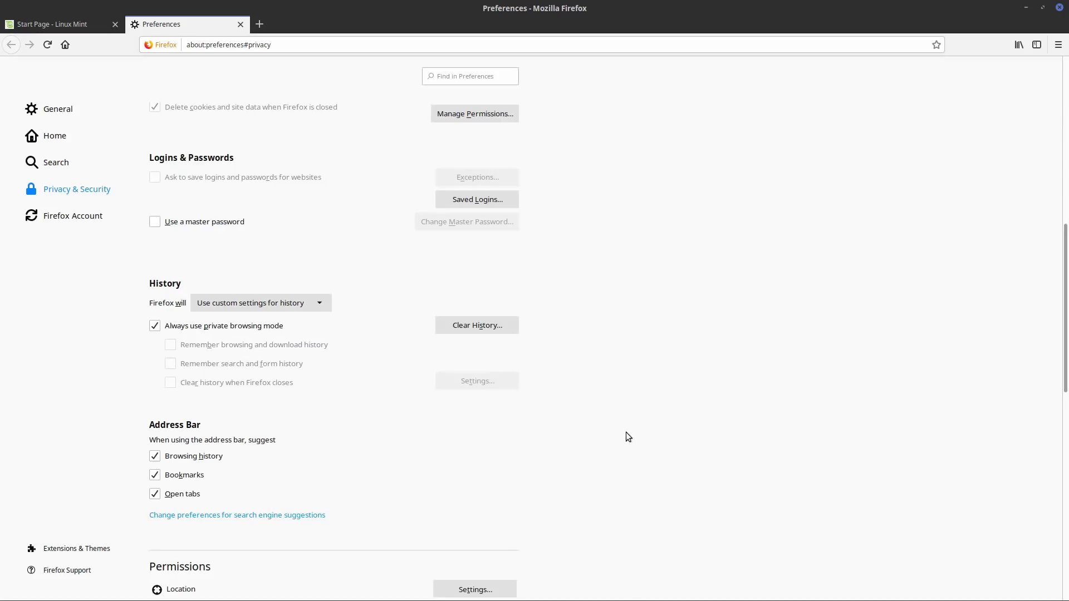
pyautogui.scroll(-2, 348, 323)
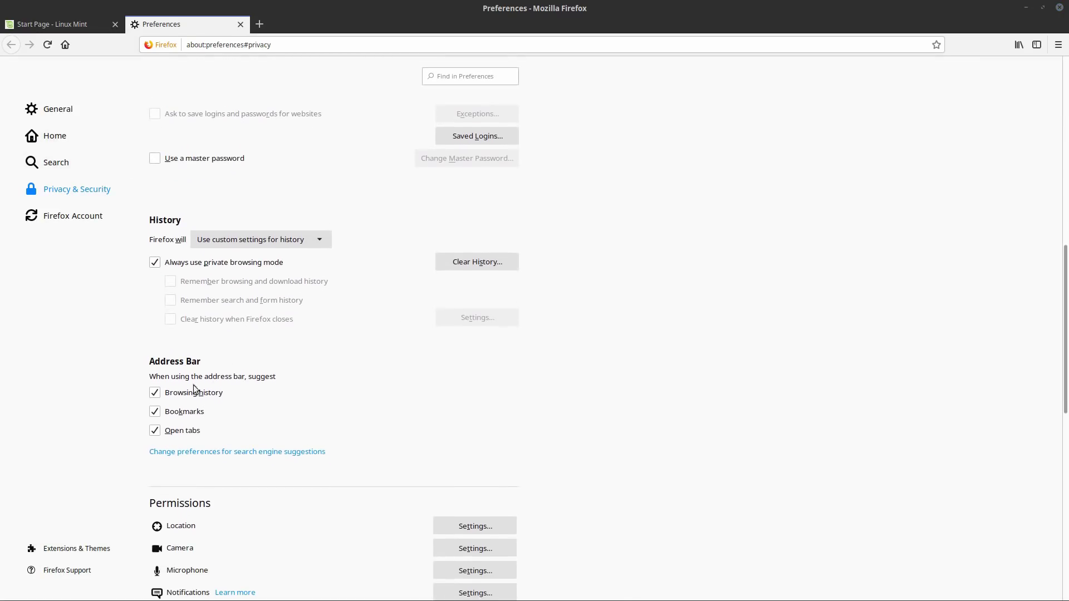
# Turn off address bar suggestions for history, bookmarks and open tabs, and load reddit.com in a new tab.
pyautogui.click(181, 413)
pyautogui.click(177, 433)
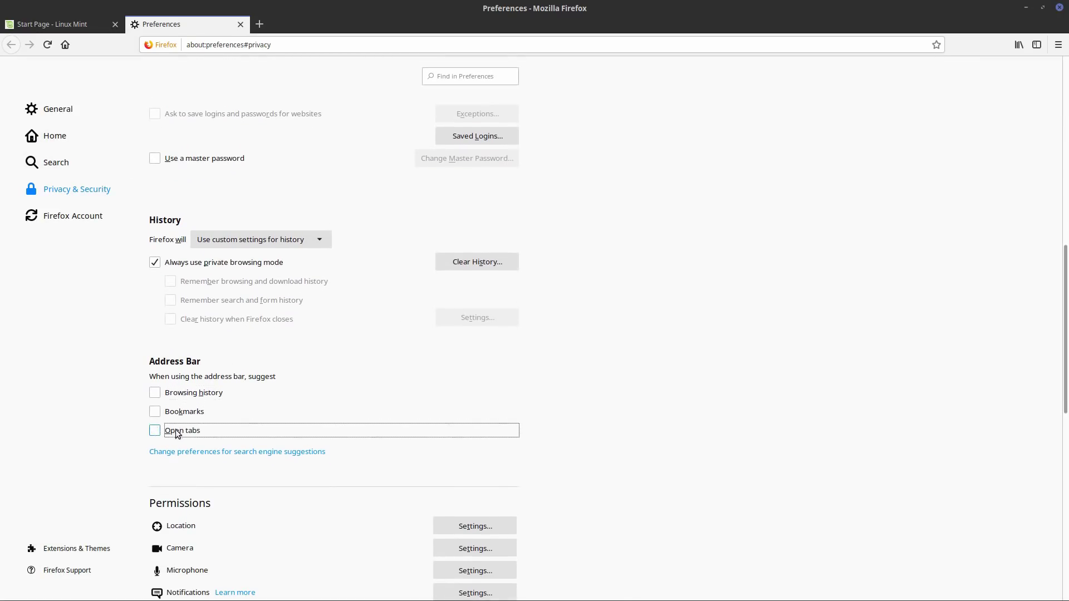
pyautogui.scroll(-5, 737, 391)
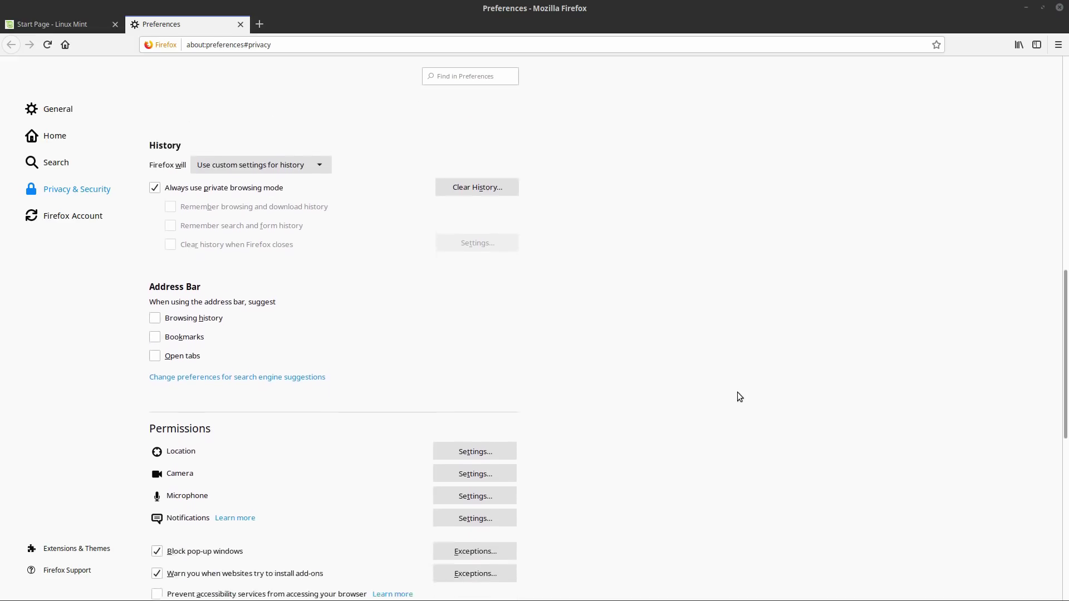
pyautogui.hotkey('ctrl', 't')
pyautogui.write('s')
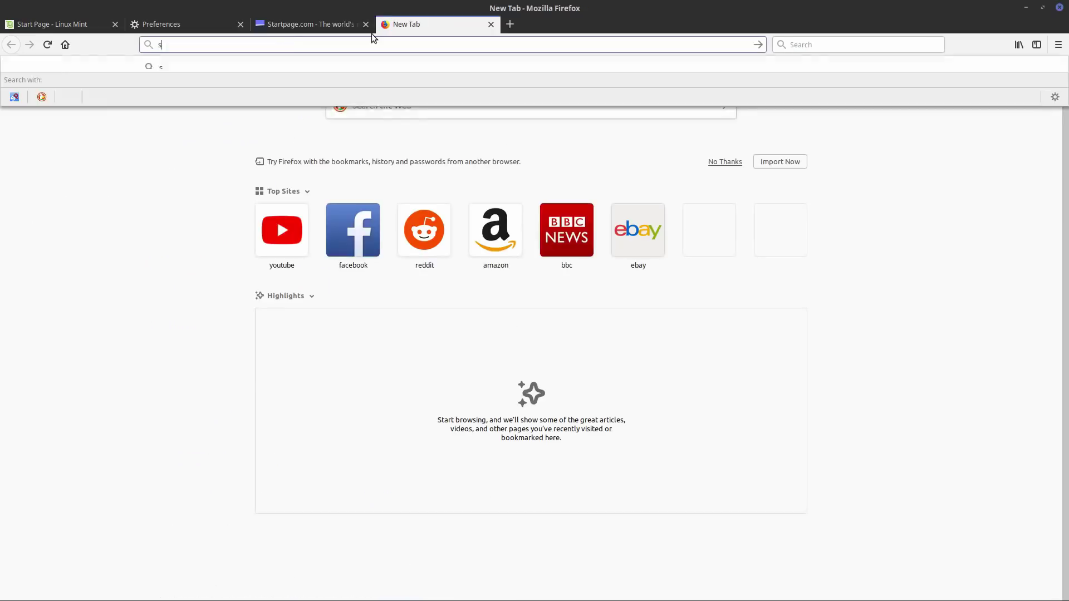
pyautogui.write('earx.me')
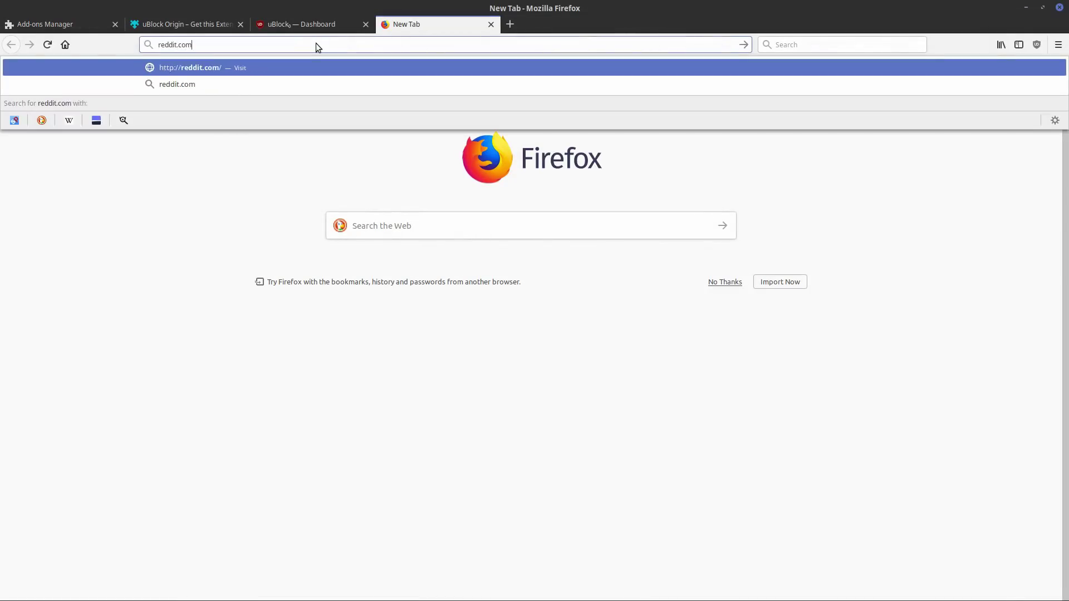
pyautogui.press('Return')
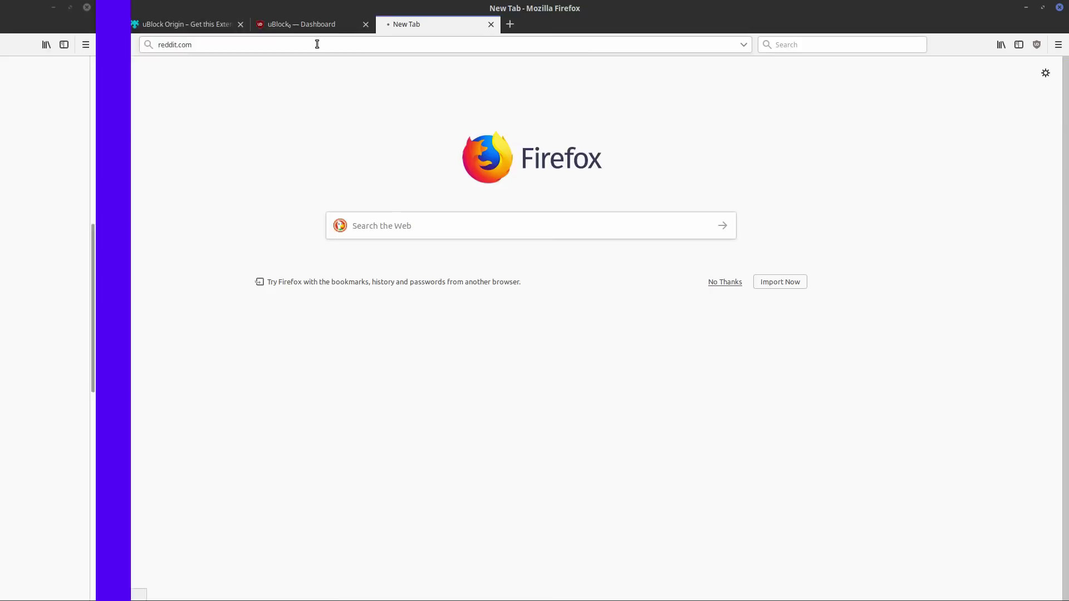
pyautogui.press('space')
pyautogui.press('Tab')
pyautogui.press('space')
pyautogui.press('Tab')
pyautogui.press('space')
pyautogui.scroll(-2, 737, 391)
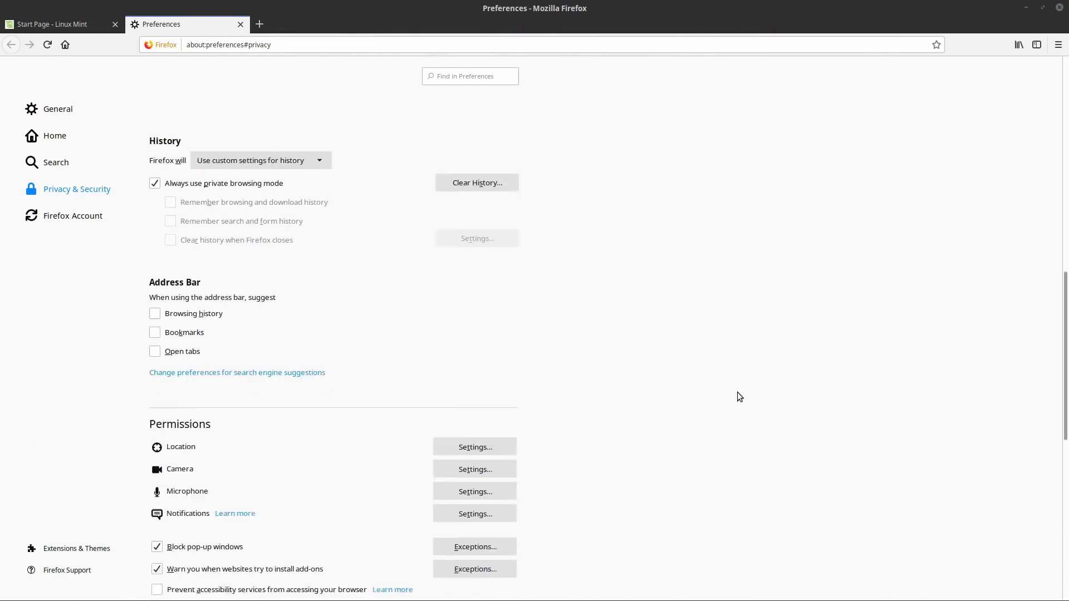
pyautogui.scroll(-3, 711, 369)
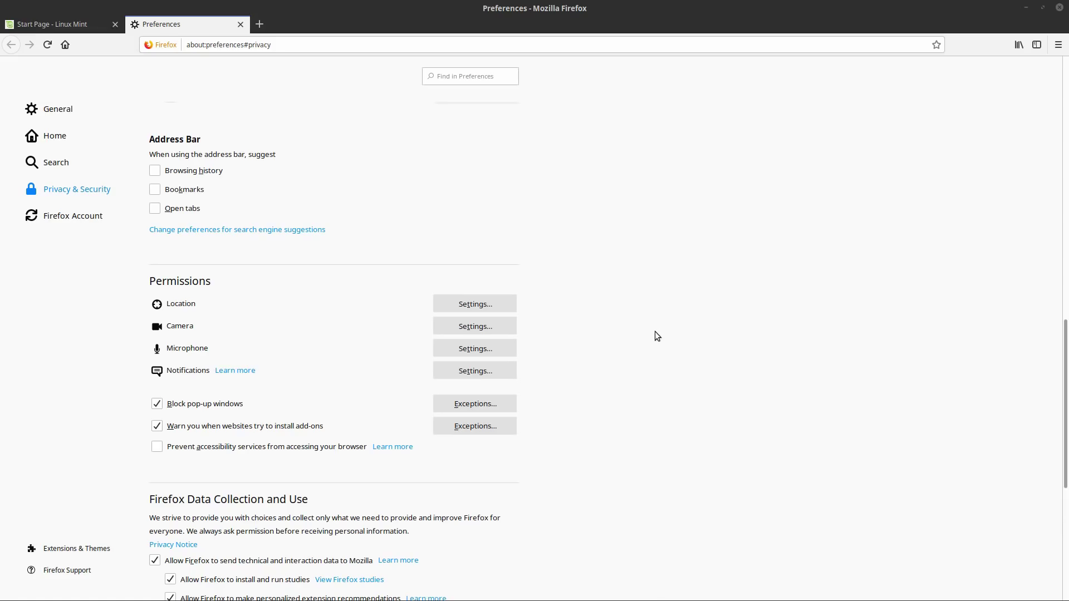
# Block new location and camera permission requests.
pyautogui.click(474, 304)
pyautogui.click(421, 427)
pyautogui.click(673, 461)
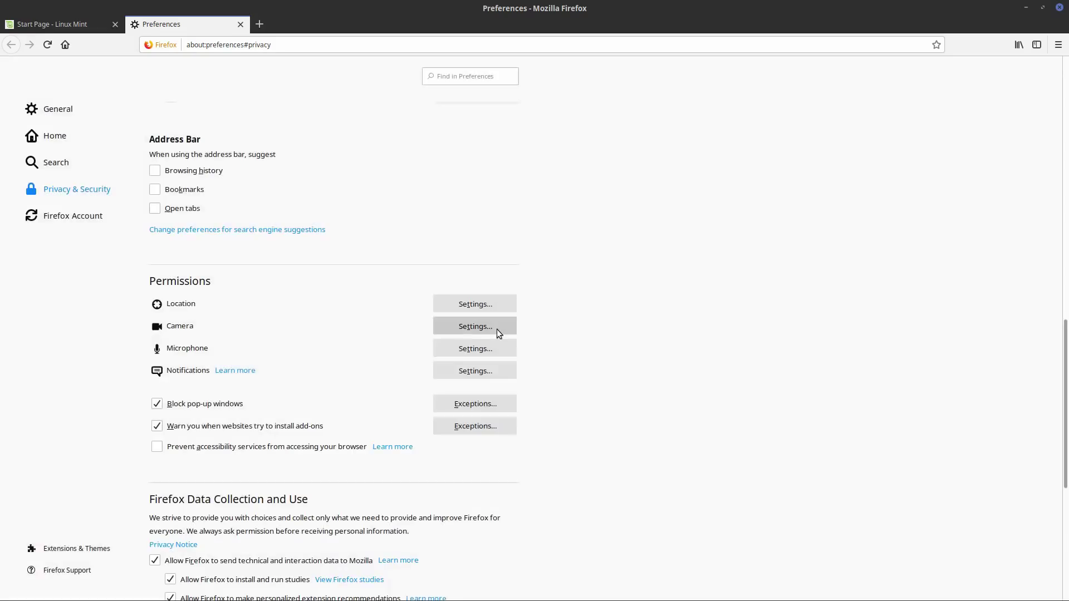
pyautogui.click(497, 333)
pyautogui.click(447, 424)
pyautogui.click(671, 462)
# Block new microphone requests, stop sending data to Mozilla, and disable dangerous-content blocking.
pyautogui.click(512, 348)
pyautogui.click(495, 434)
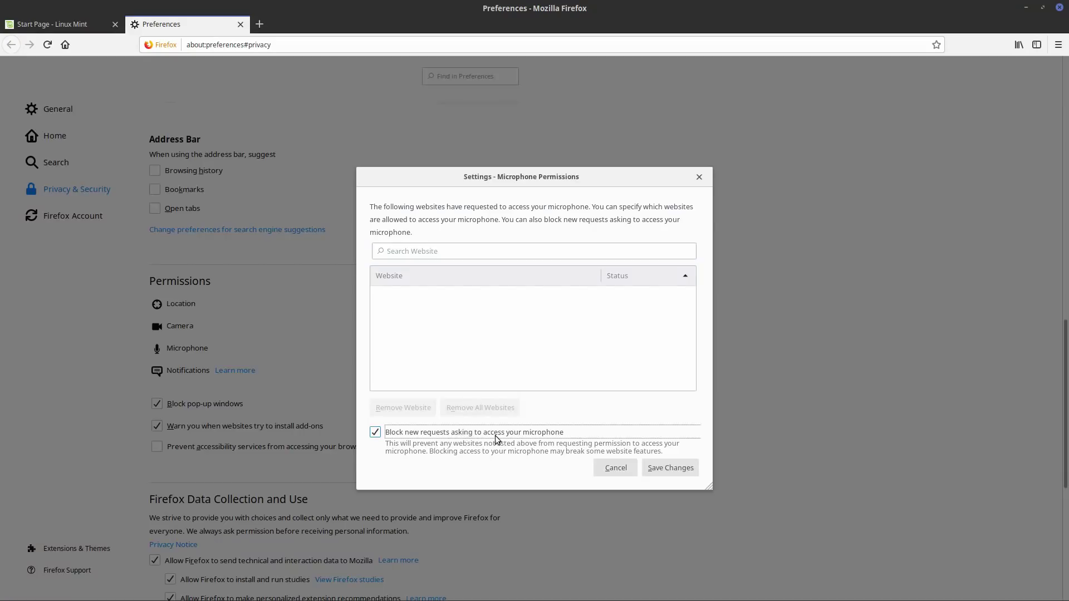
pyautogui.press('Return')
pyautogui.scroll(-6, 581, 400)
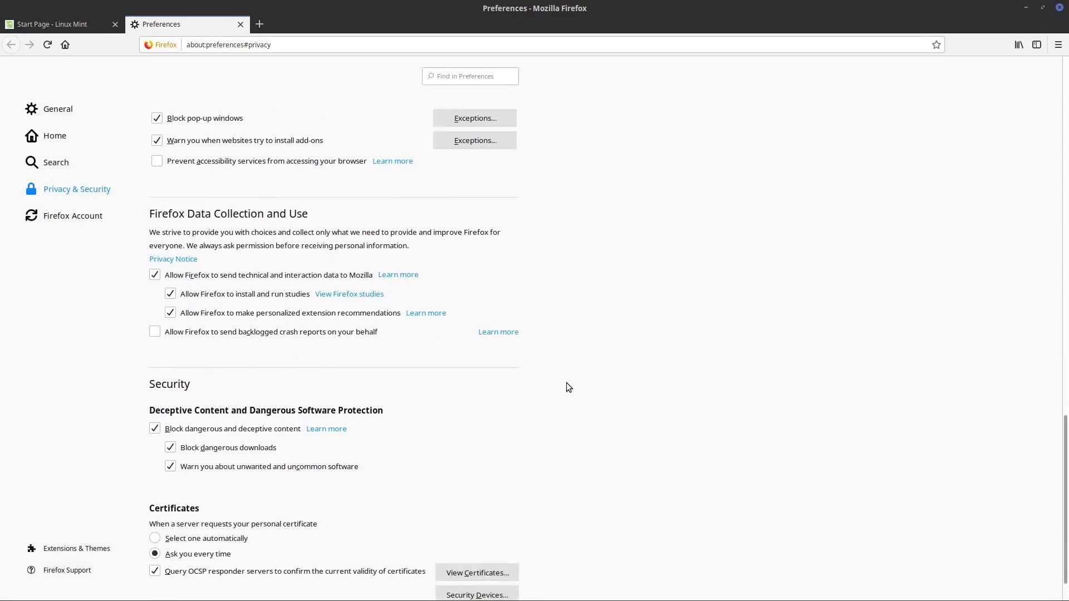
pyautogui.click(156, 275)
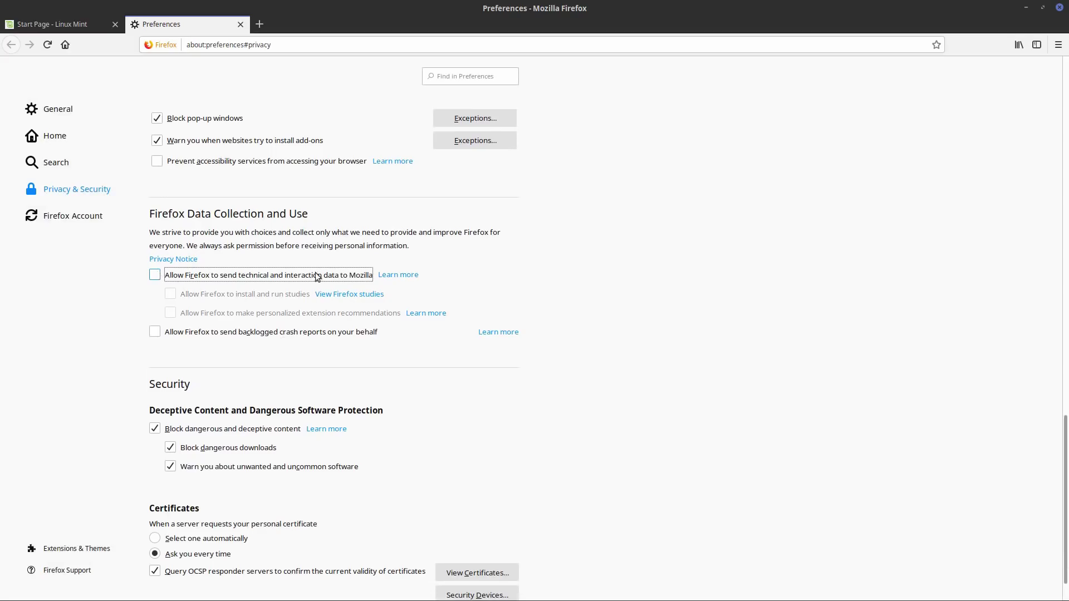
pyautogui.scroll(-1, 469, 303)
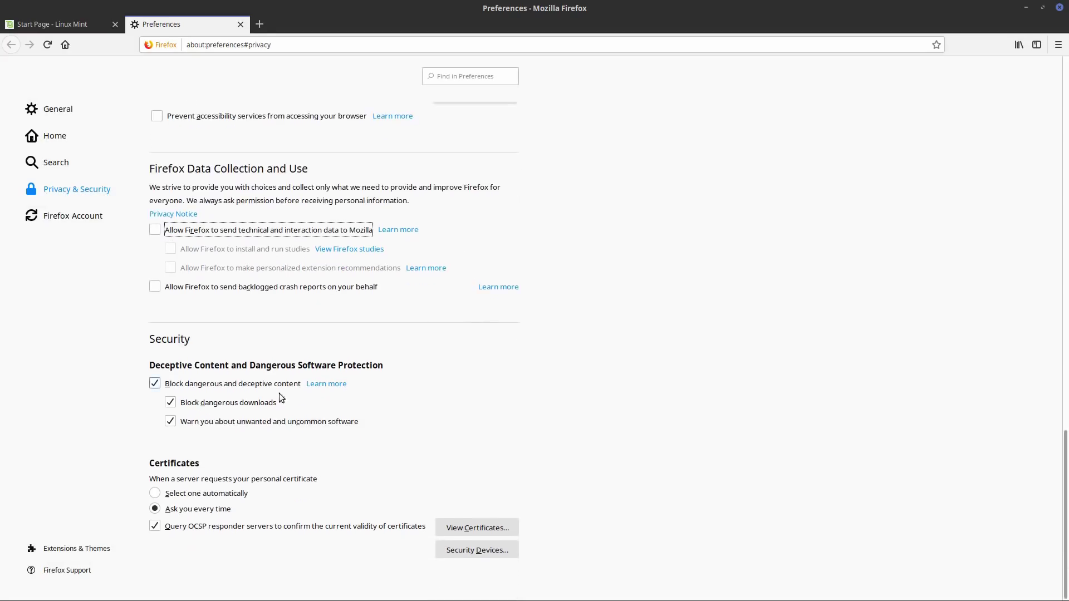
pyautogui.click(156, 384)
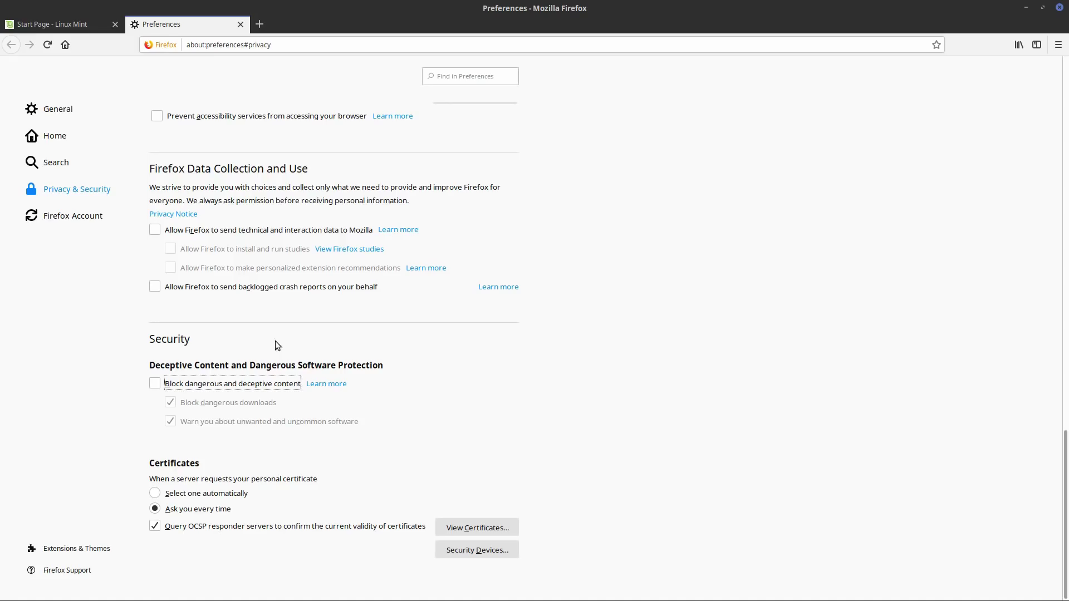
# Add a separate toolbar search bar, make DuckDuckGo the default, and turn off search suggestions.
pyautogui.click(69, 165)
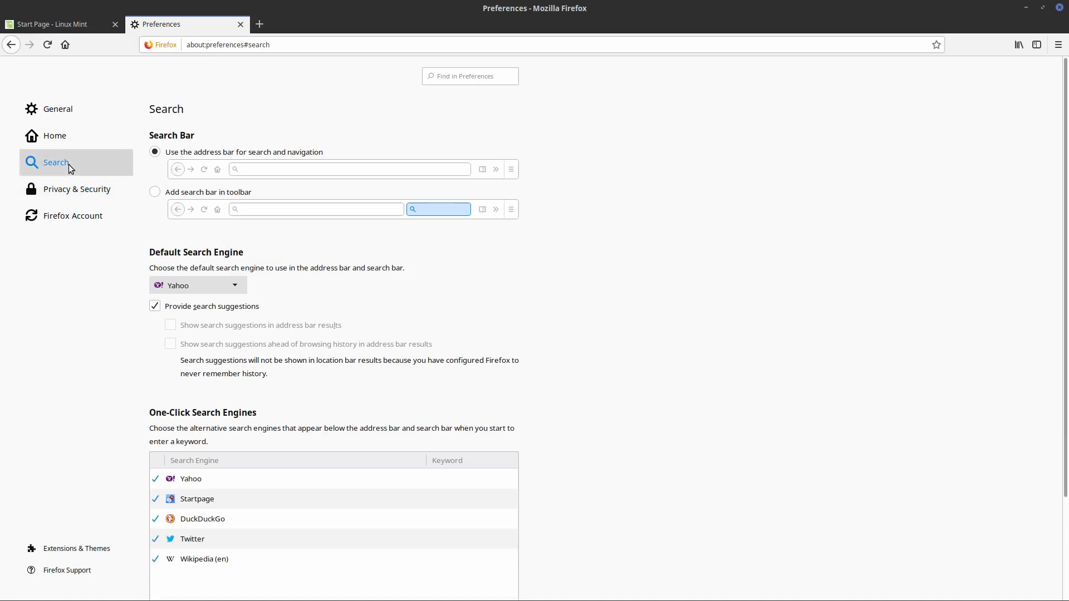
pyautogui.click(154, 194)
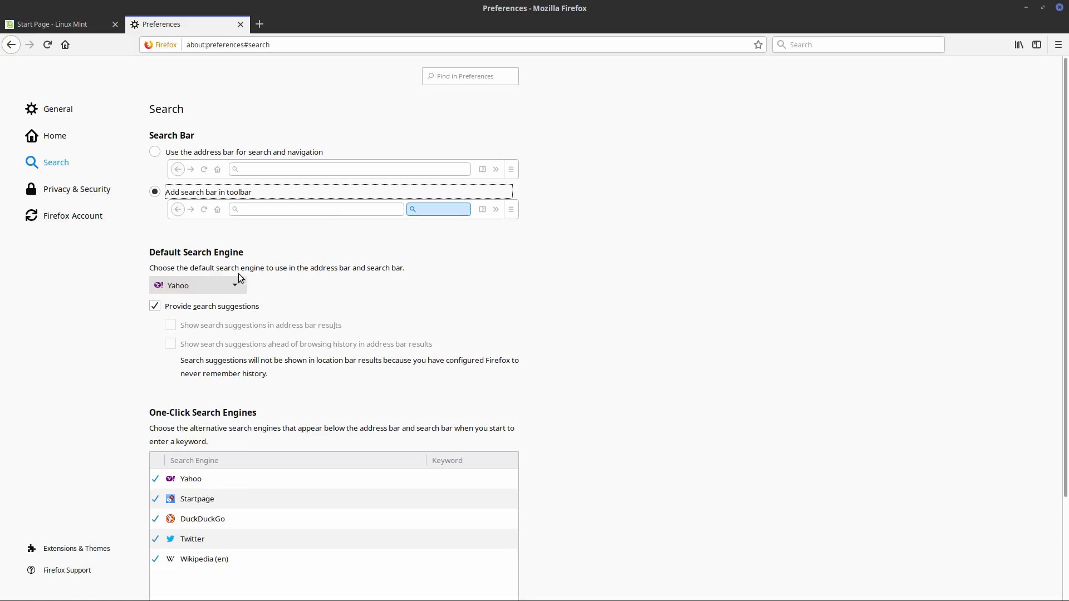
pyautogui.click(240, 285)
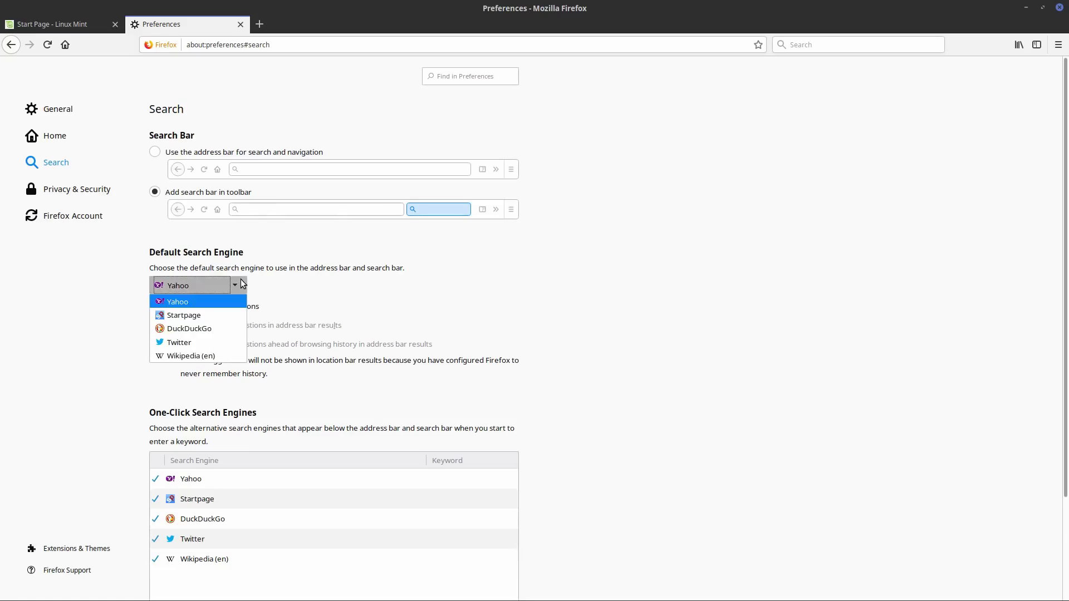
pyautogui.click(241, 284)
pyautogui.click(233, 286)
pyautogui.click(191, 328)
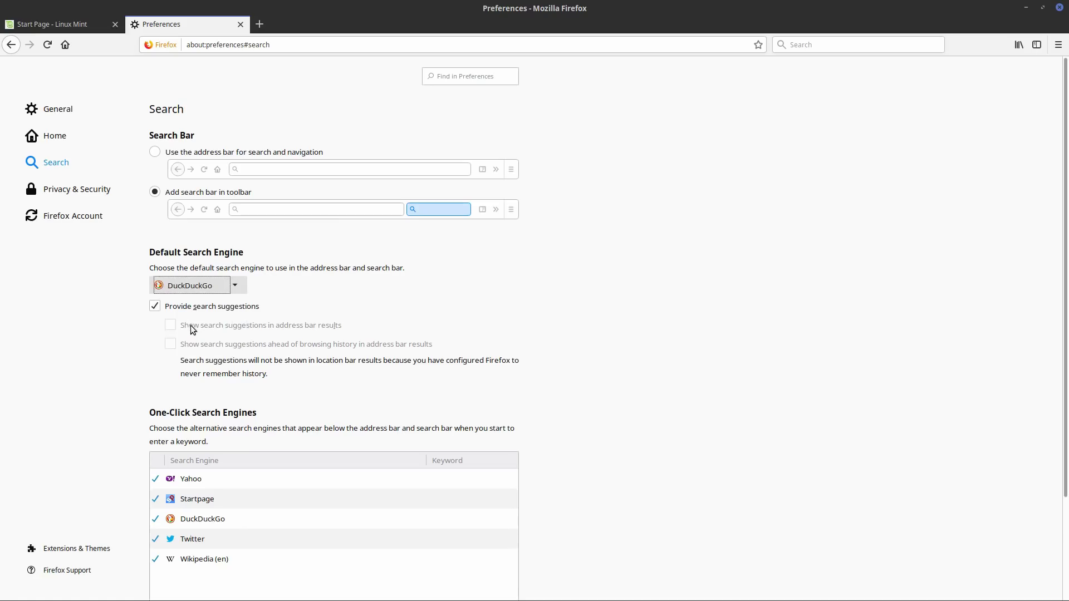
pyautogui.click(158, 309)
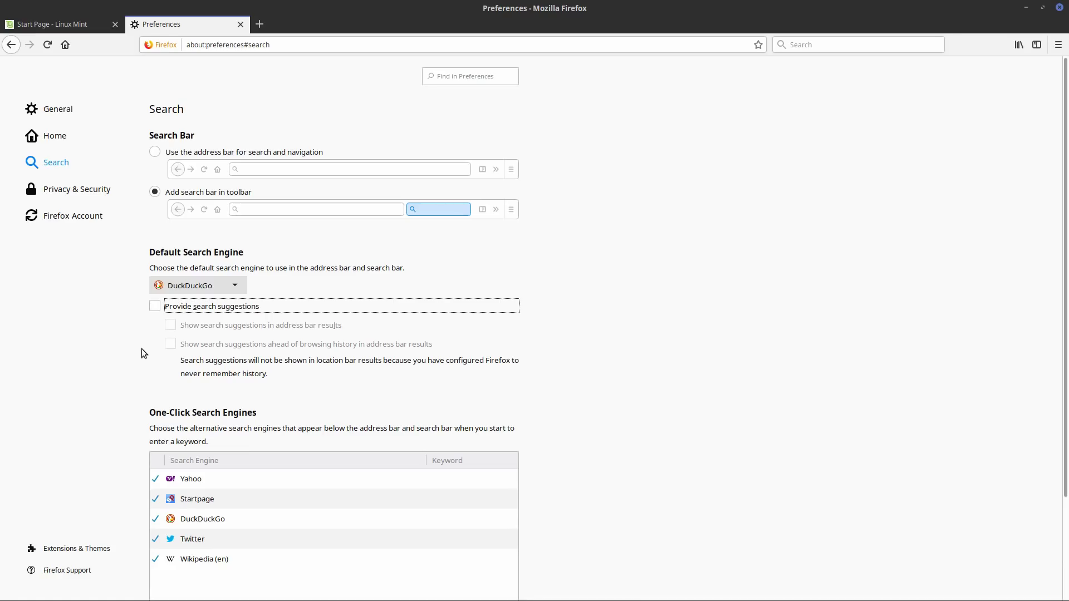
# Remove Yahoo and Twitter from the one-click search engines.
pyautogui.click(177, 478)
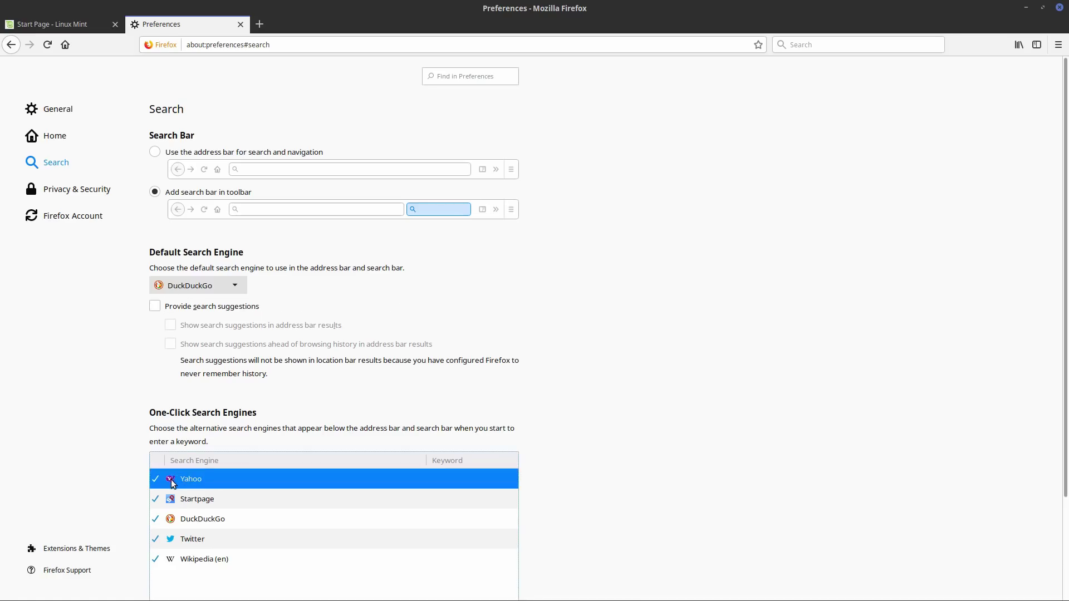
pyautogui.scroll(-3, 334, 451)
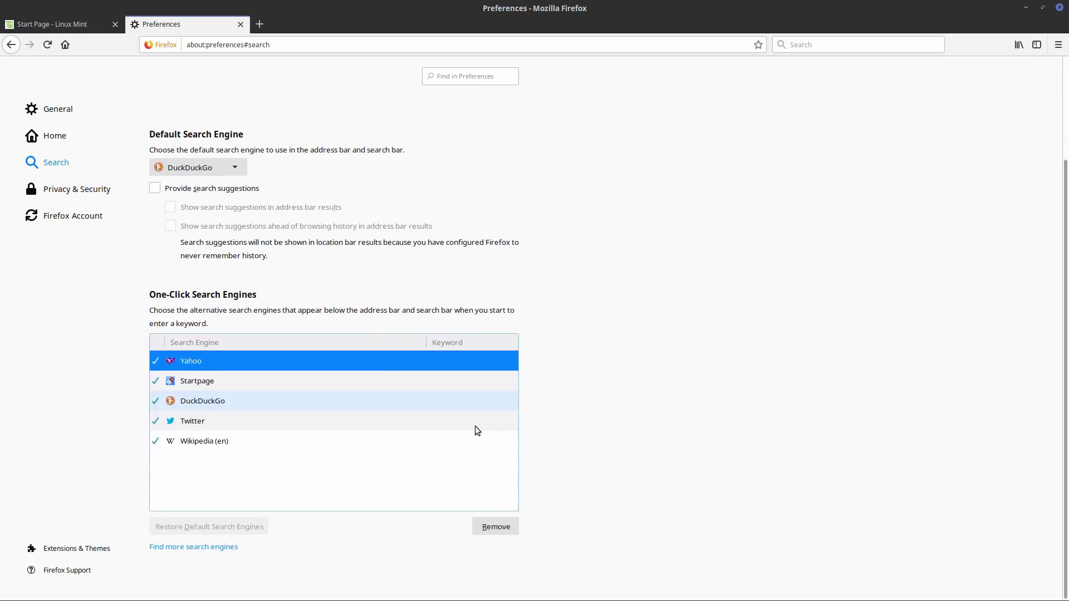
pyautogui.click(494, 525)
pyautogui.click(236, 401)
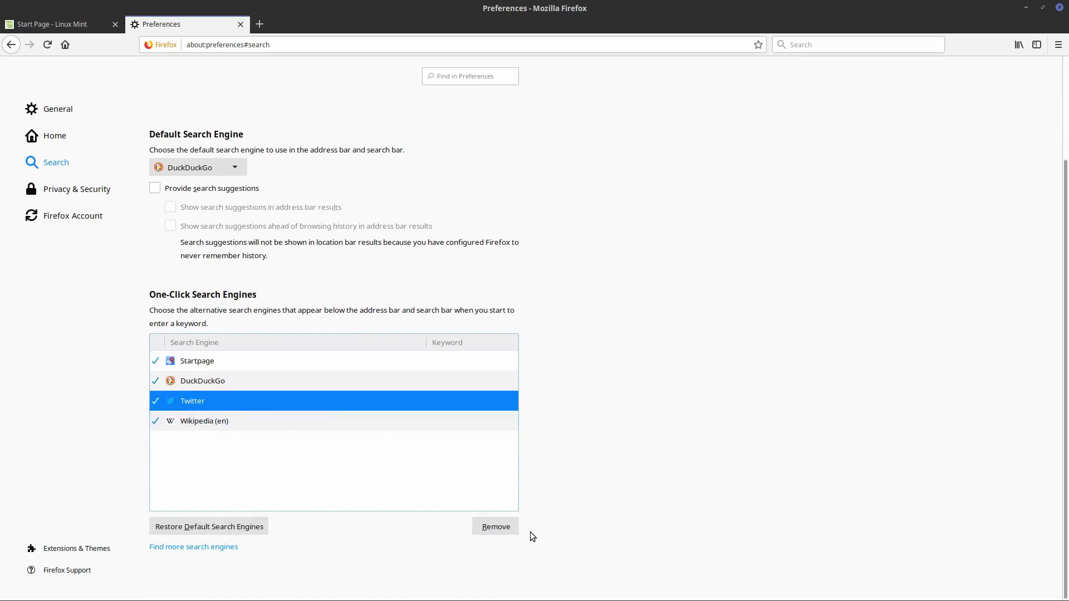
pyautogui.click(502, 528)
pyautogui.scroll(2, 275, 301)
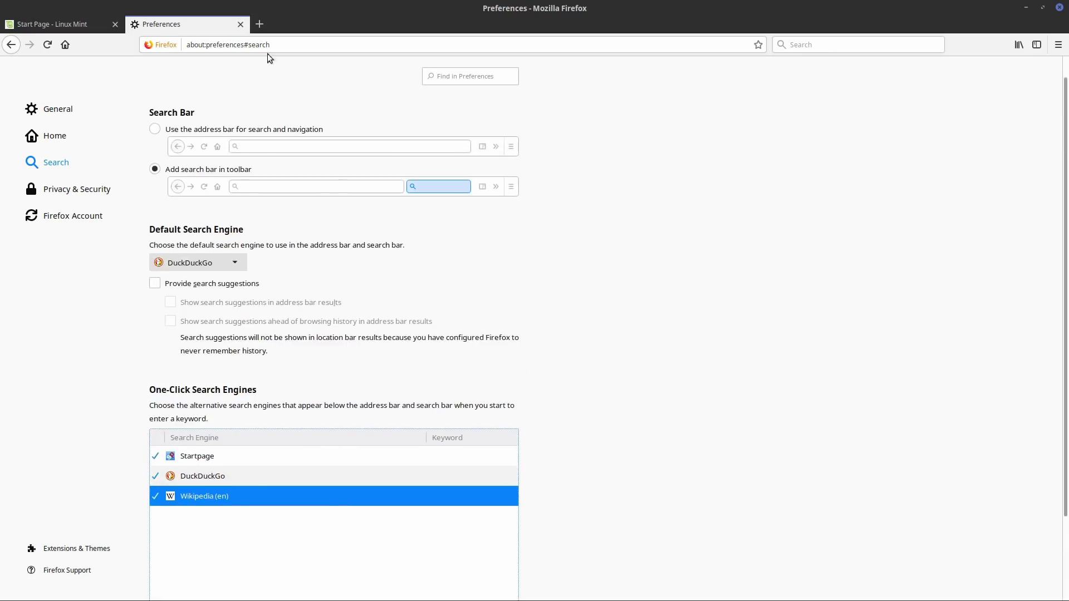
# Load startpage.com in a new tab and bring up the option to add it as a search engine.
pyautogui.click(259, 24)
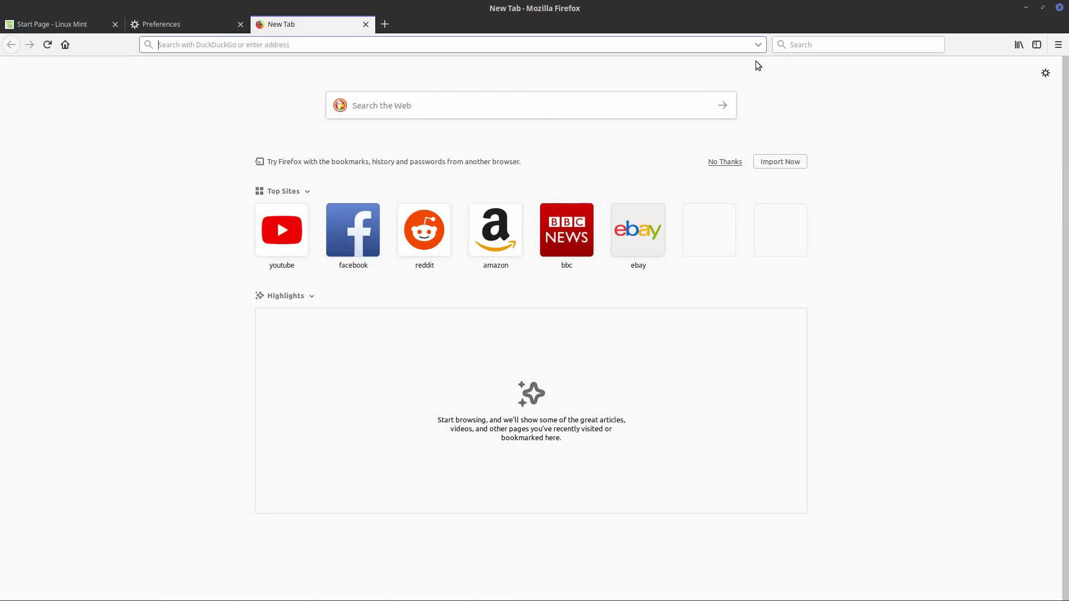
pyautogui.click(783, 46)
pyautogui.click(788, 91)
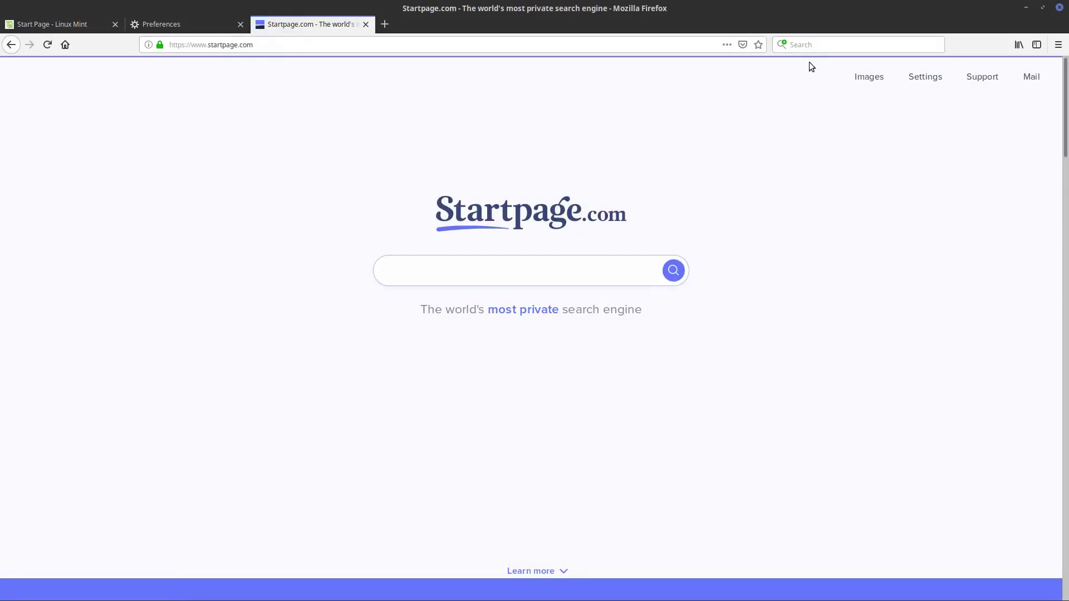
pyautogui.click(800, 44)
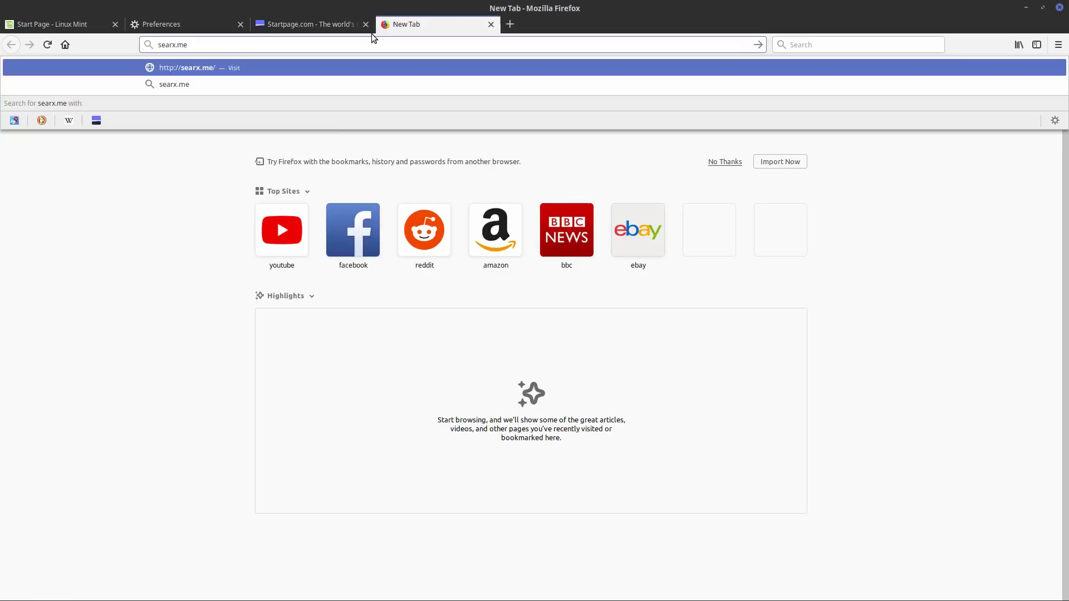
# Load searx.me, add it as a search engine, and close the search site tabs.
pyautogui.press('Return')
pyautogui.click(780, 46)
pyautogui.click(787, 108)
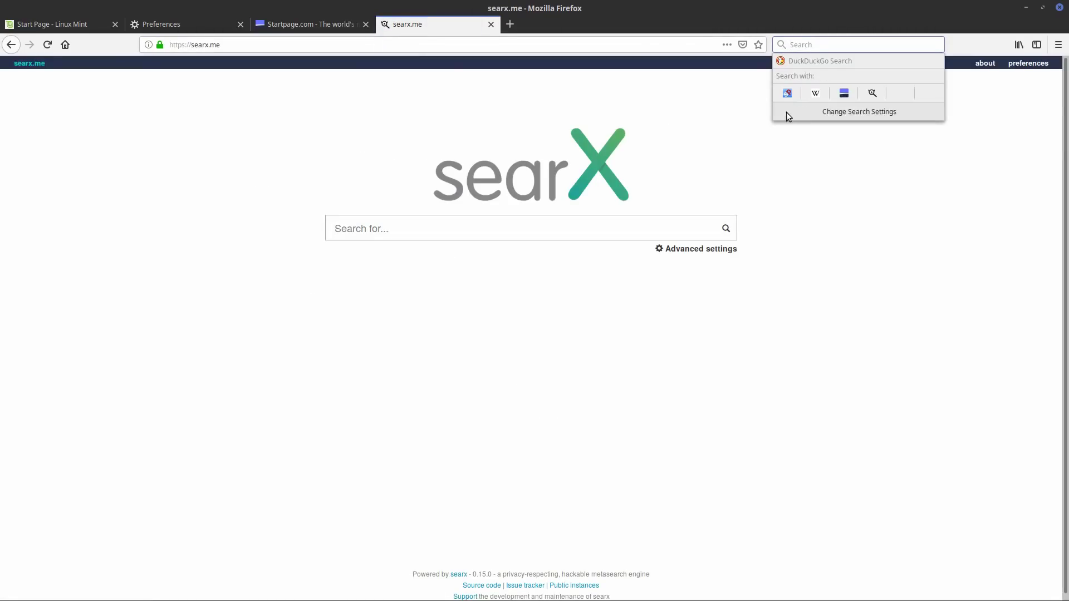
pyautogui.click(424, 109)
pyautogui.hotkey('ctrl', 'w')
pyautogui.hotkey('ctrl', 'w')
# Set the Firefox homepage to a blank page, leaving the new tab setting unchanged.
pyautogui.click(70, 134)
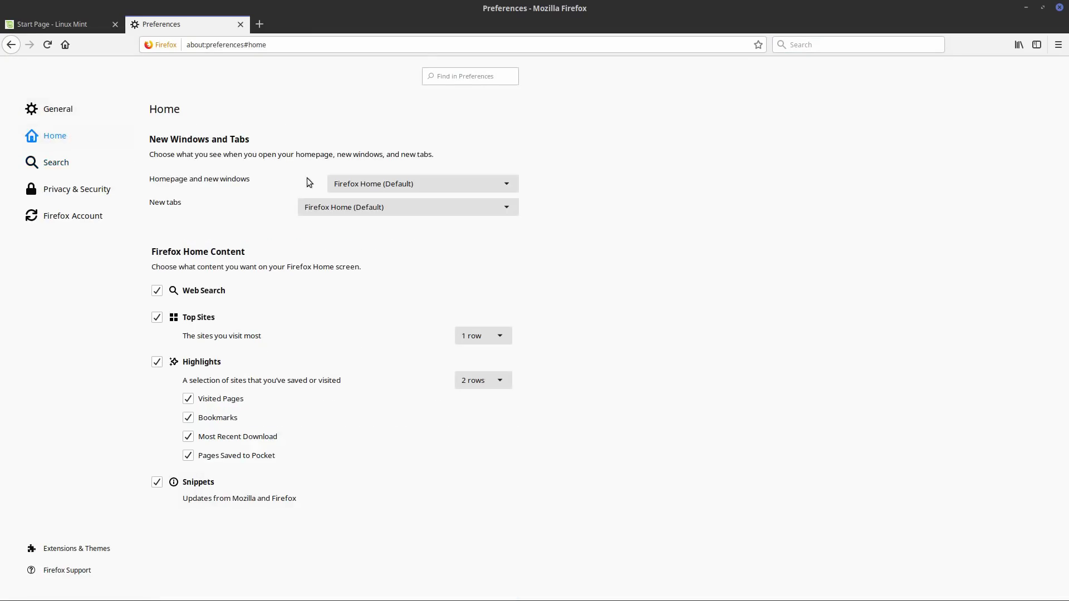
pyautogui.click(342, 187)
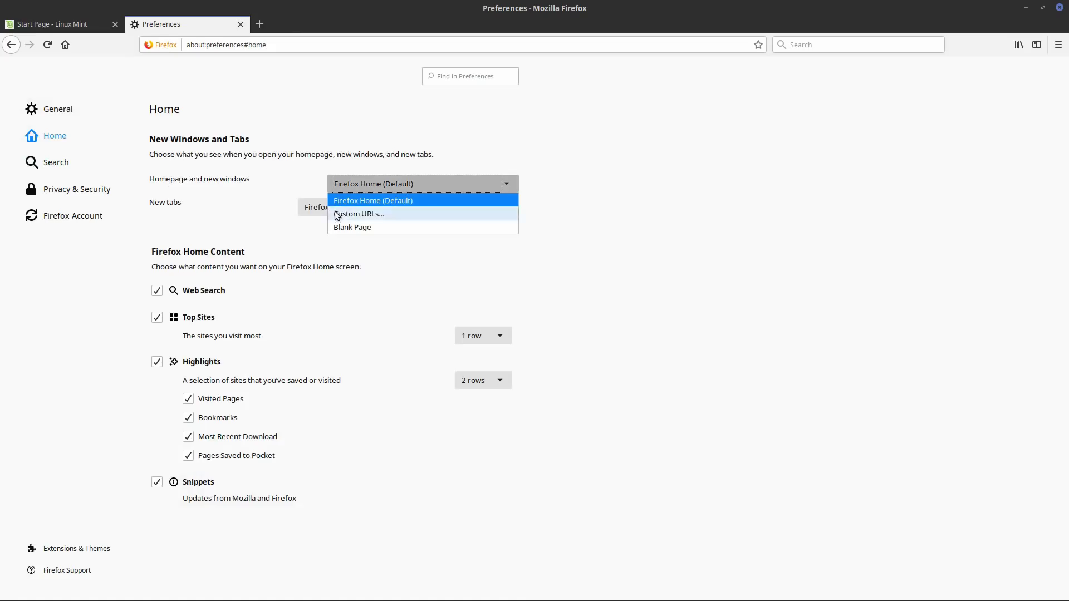
pyautogui.click(338, 227)
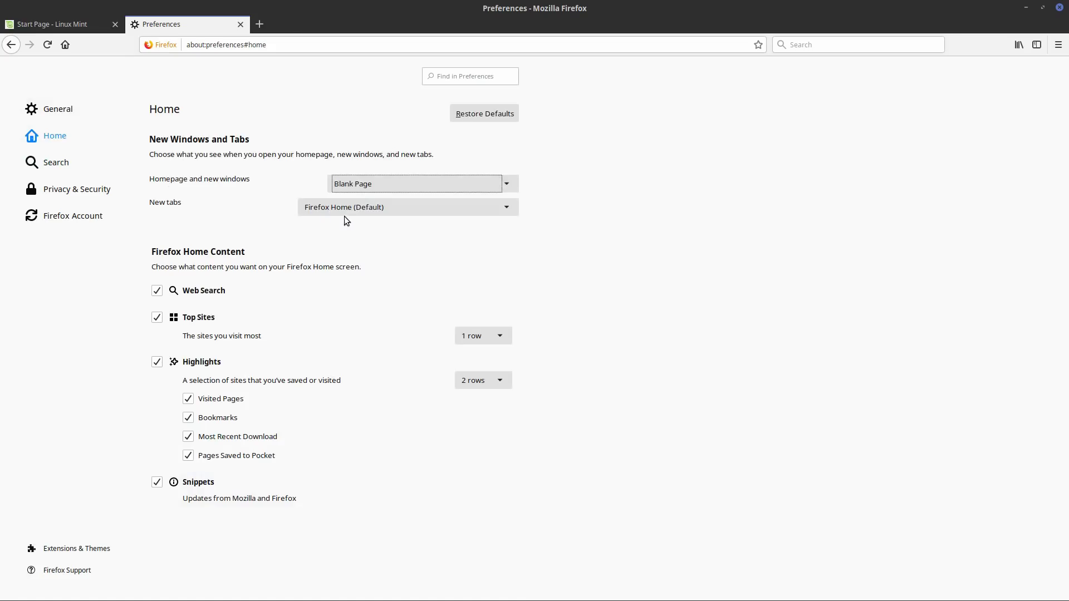
pyautogui.click(349, 216)
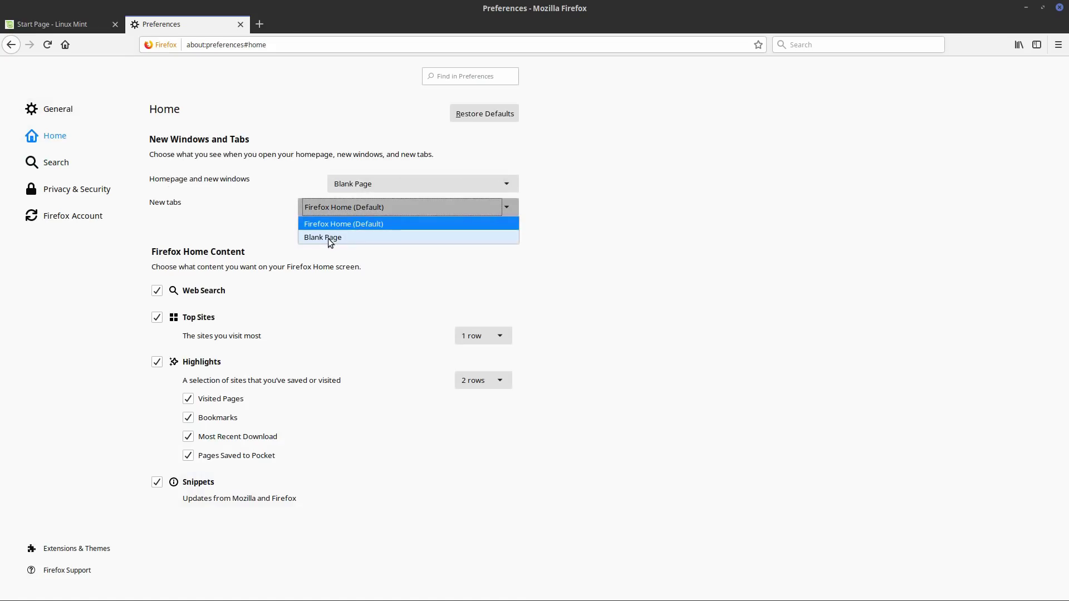
pyautogui.press('Escape')
# Hide Top Sites, Highlights and Snippets from the Firefox Home screen.
pyautogui.hotkey('shift', 'Tab')
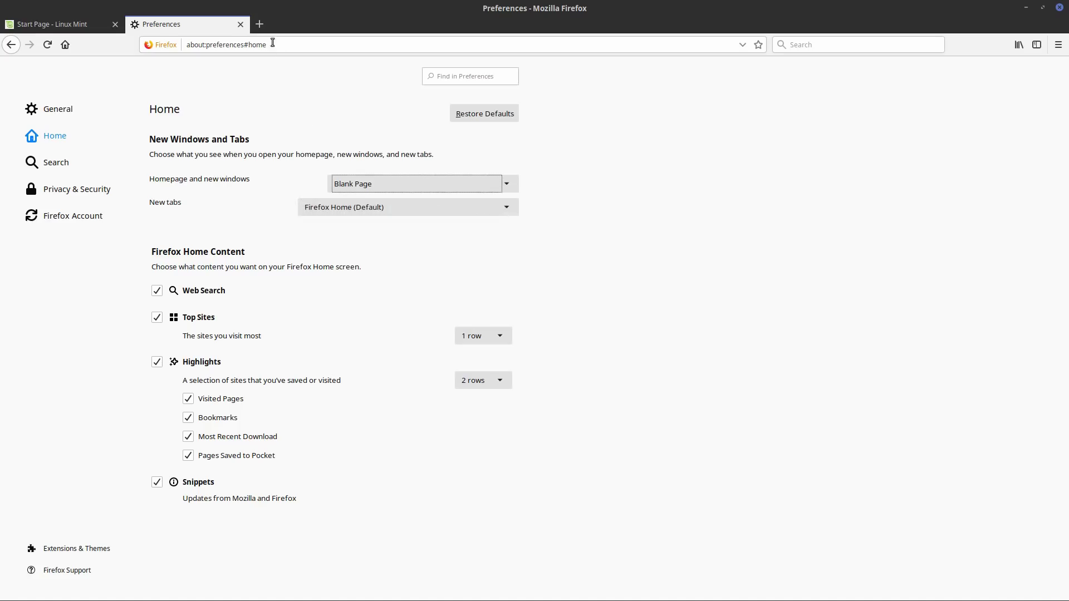
pyautogui.hotkey('ctrl', 't')
pyautogui.click(157, 318)
pyautogui.click(156, 362)
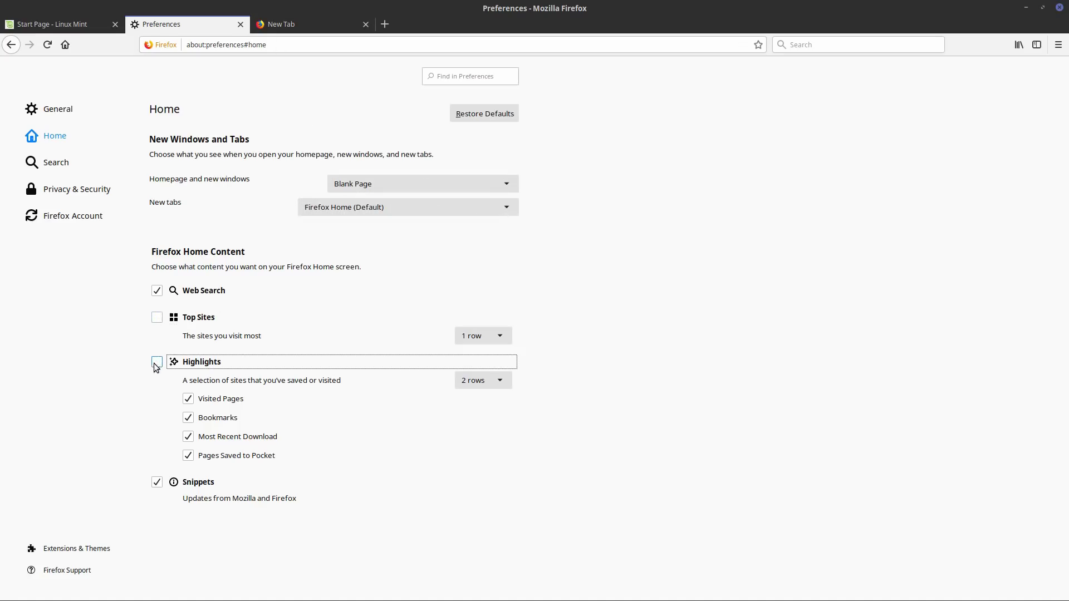
pyautogui.click(156, 482)
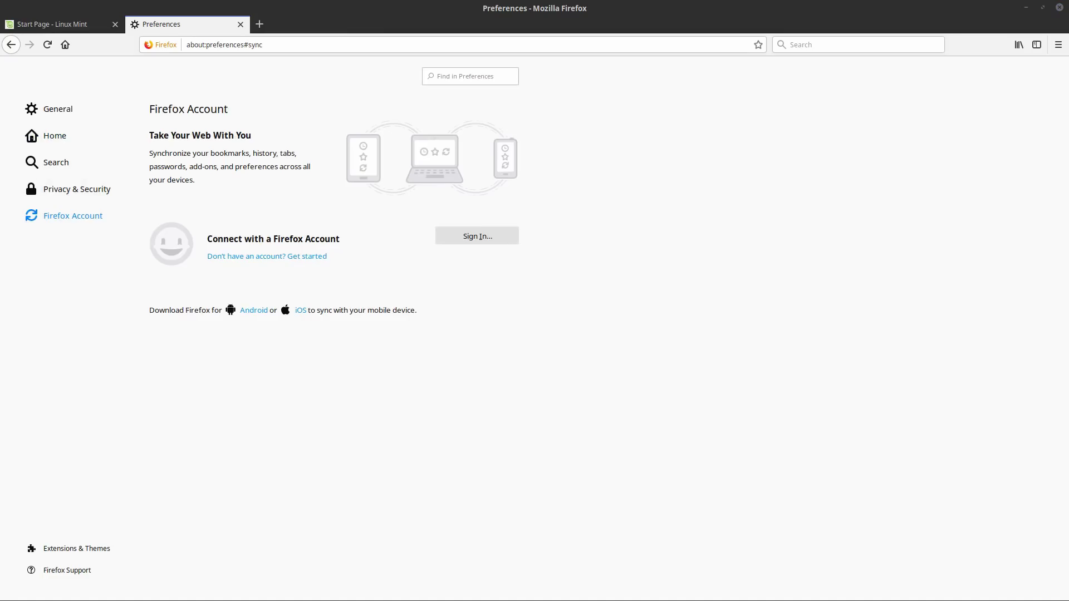
# Start a new tab for visiting the about:profiles page.
pyautogui.click(258, 25)
pyautogui.write('about:p')
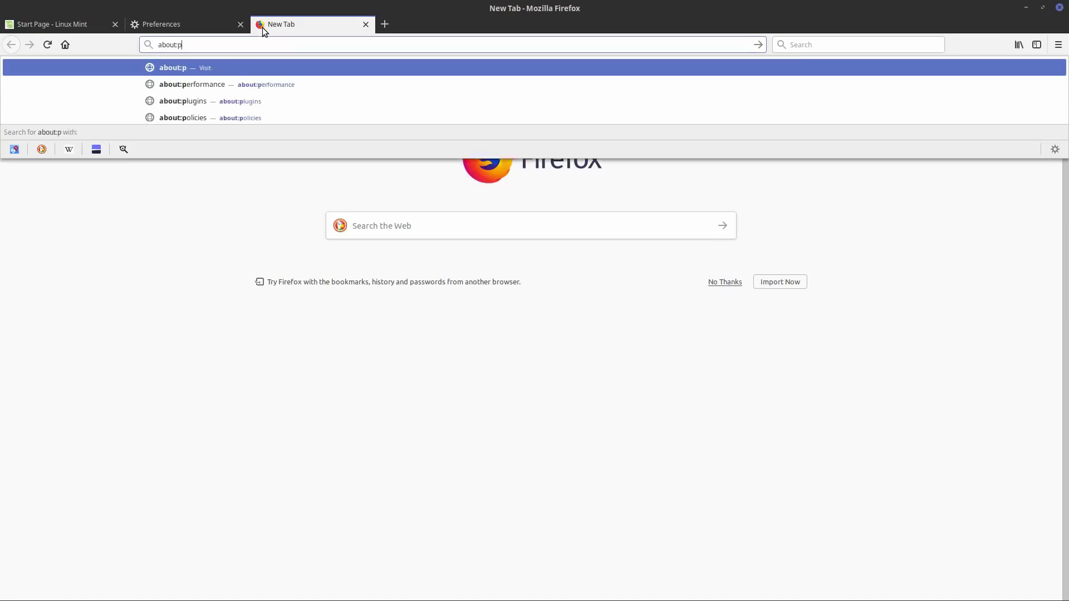
pyautogui.write('rofiles')
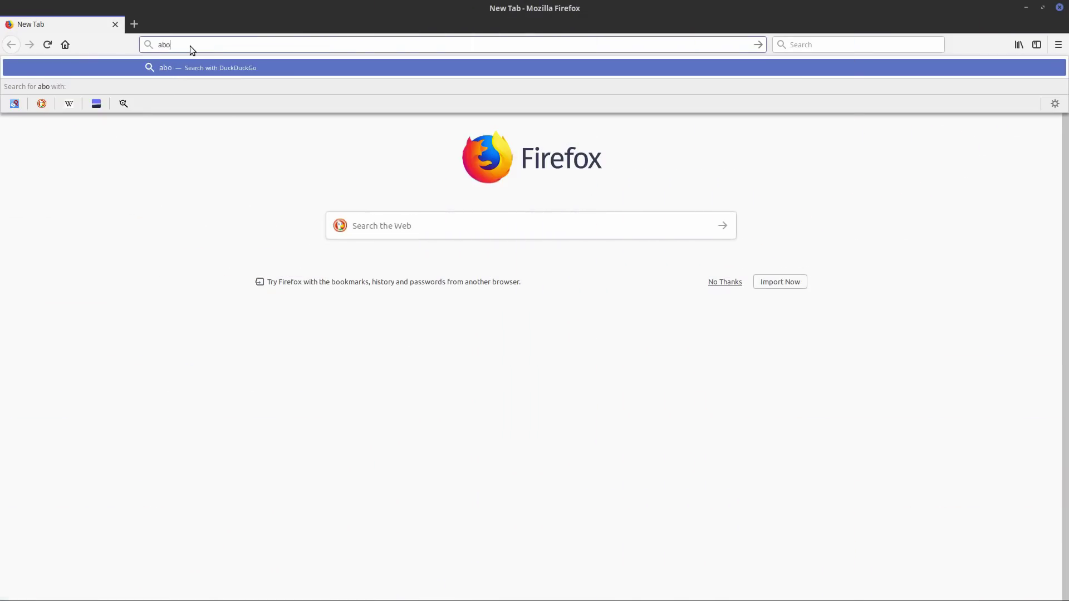
pyautogui.write('t:config')
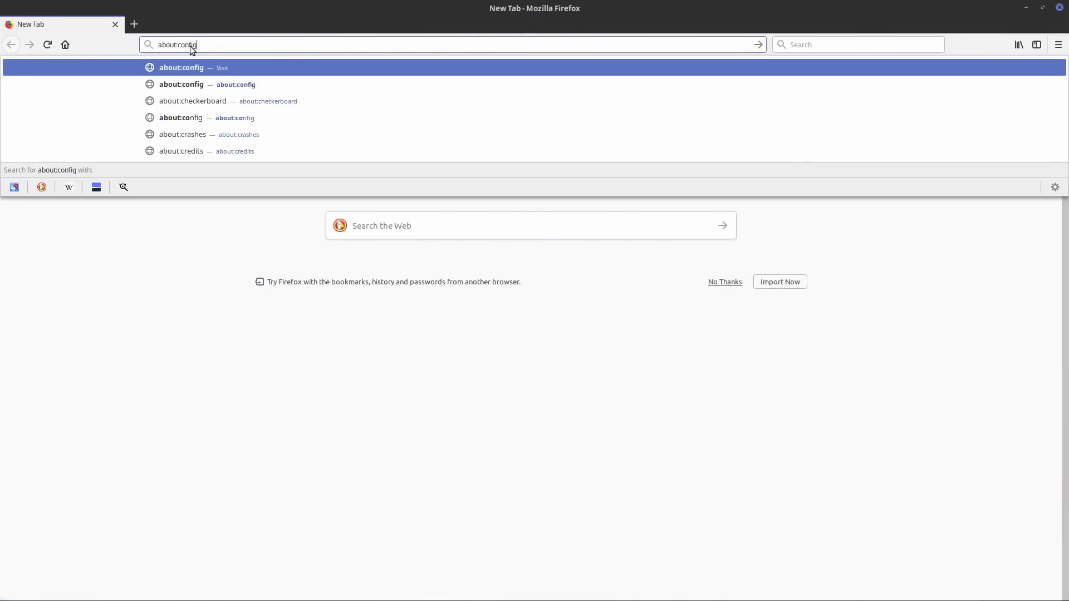
# Load about:config and accept the 'I accept the risk!' warranty warning.
pyautogui.press('Return')
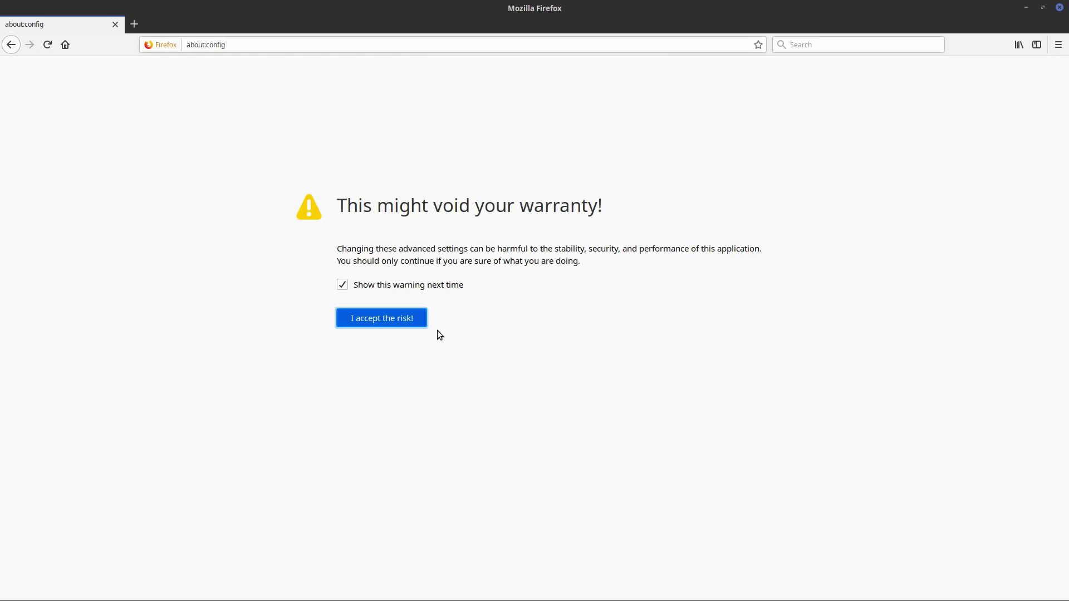
pyautogui.click(416, 321)
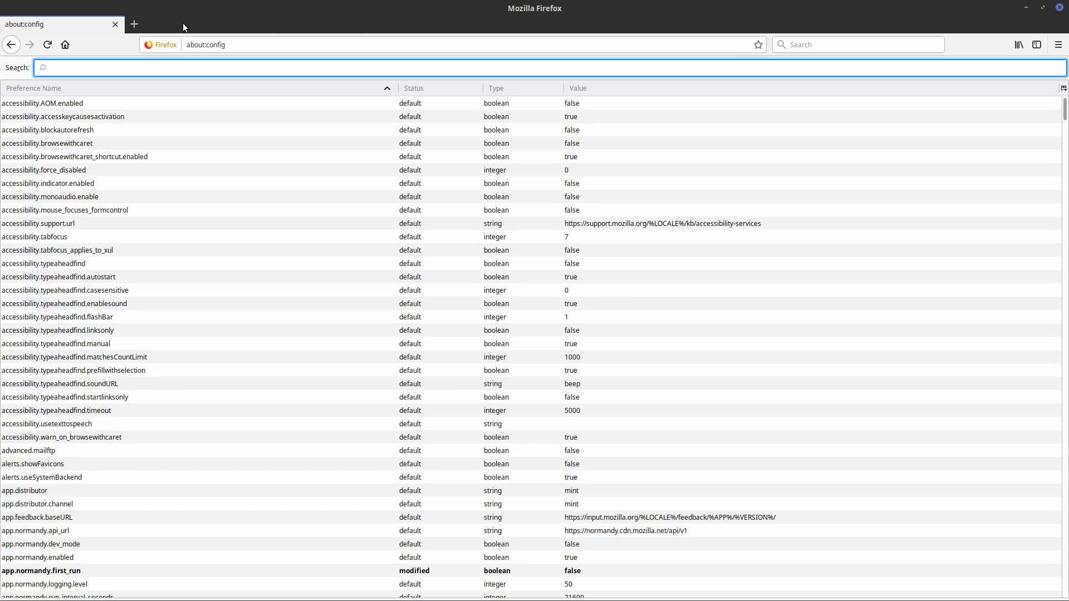
# Load privacytools.io in a new tab and set media.peerconnection.enabled to false in about:config.
pyautogui.click(134, 23)
pyautogui.write('privacytools.i')
pyautogui.press('Return')
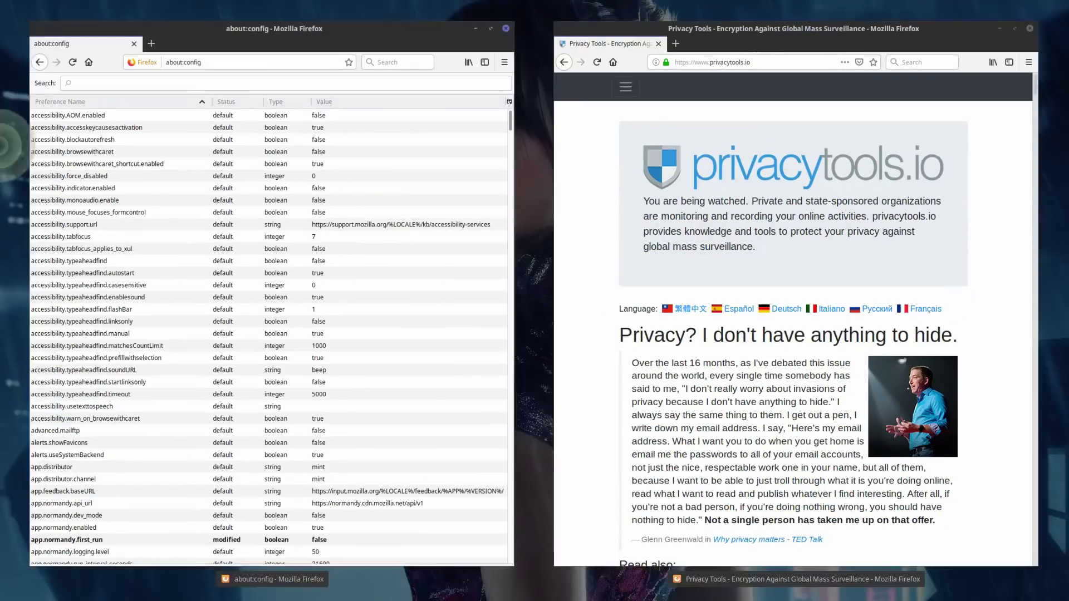
pyautogui.scroll(-10, 676, 289)
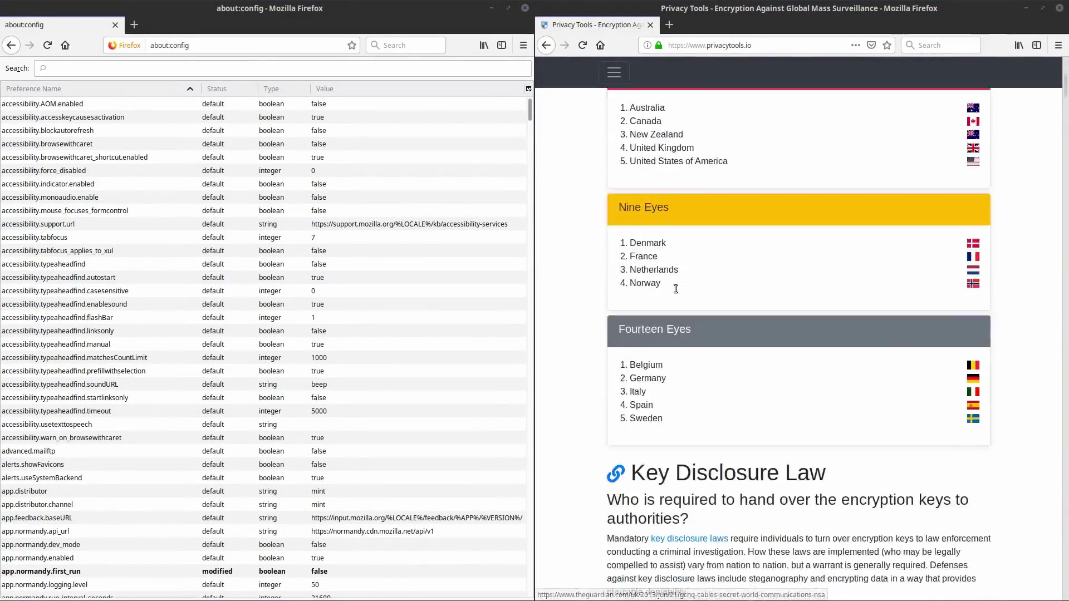
pyautogui.scroll(-10, 676, 289)
pyautogui.scroll(-10, 693, 328)
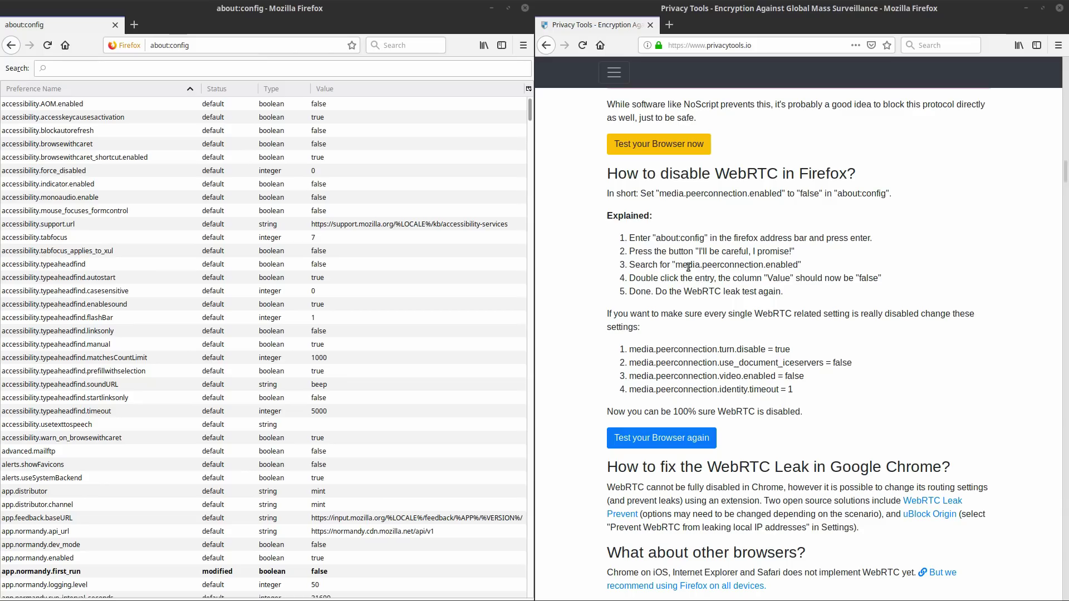
pyautogui.moveTo(676, 265); pyautogui.dragTo(795, 264)
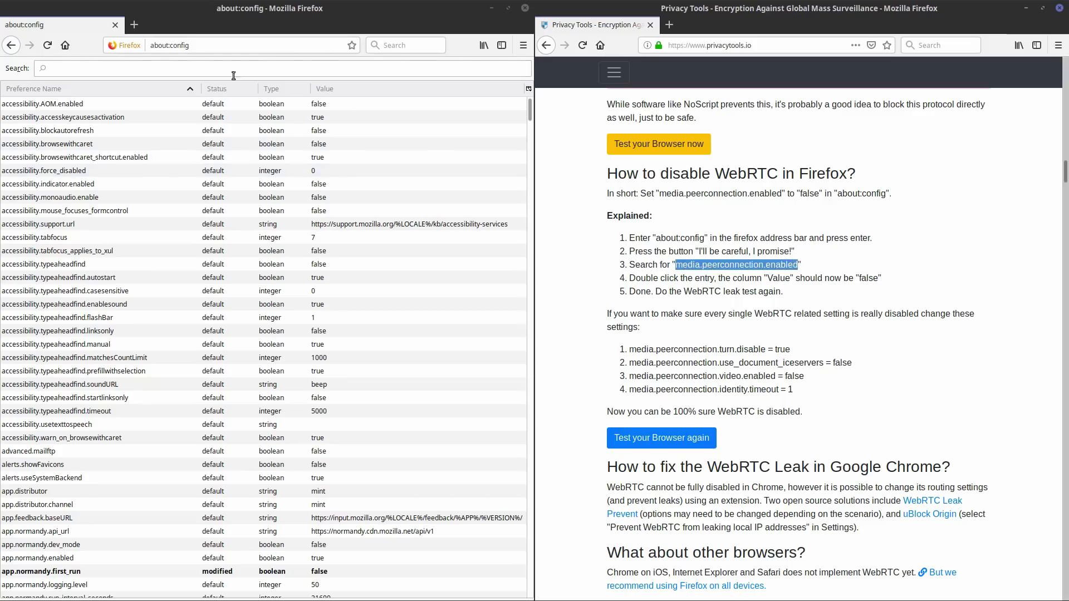
pyautogui.click(233, 70)
pyautogui.hotkey('ctrl', 'v')
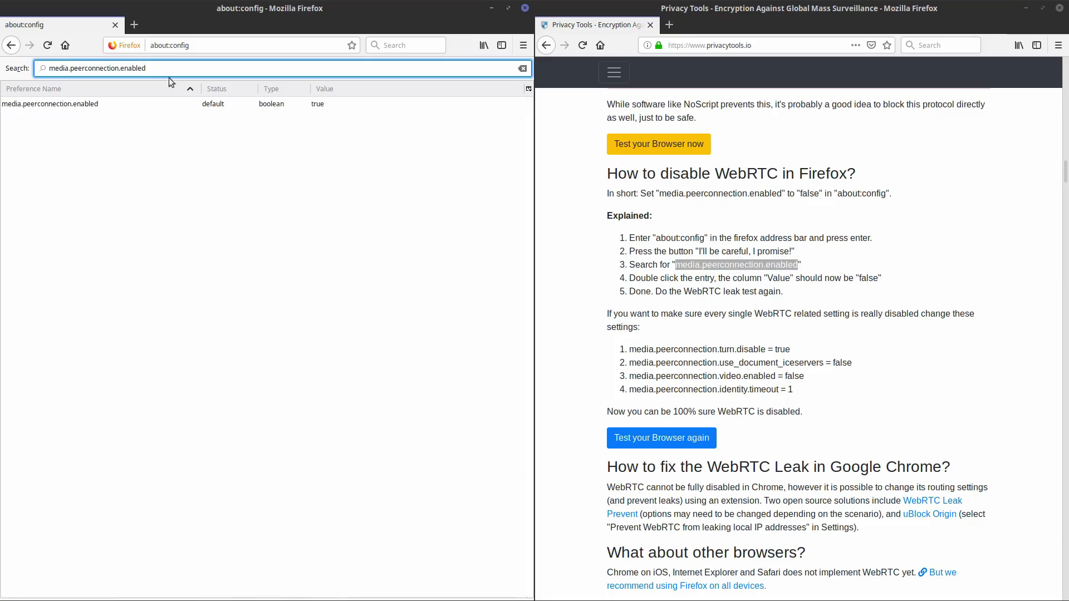
pyautogui.doubleClick(320, 105)
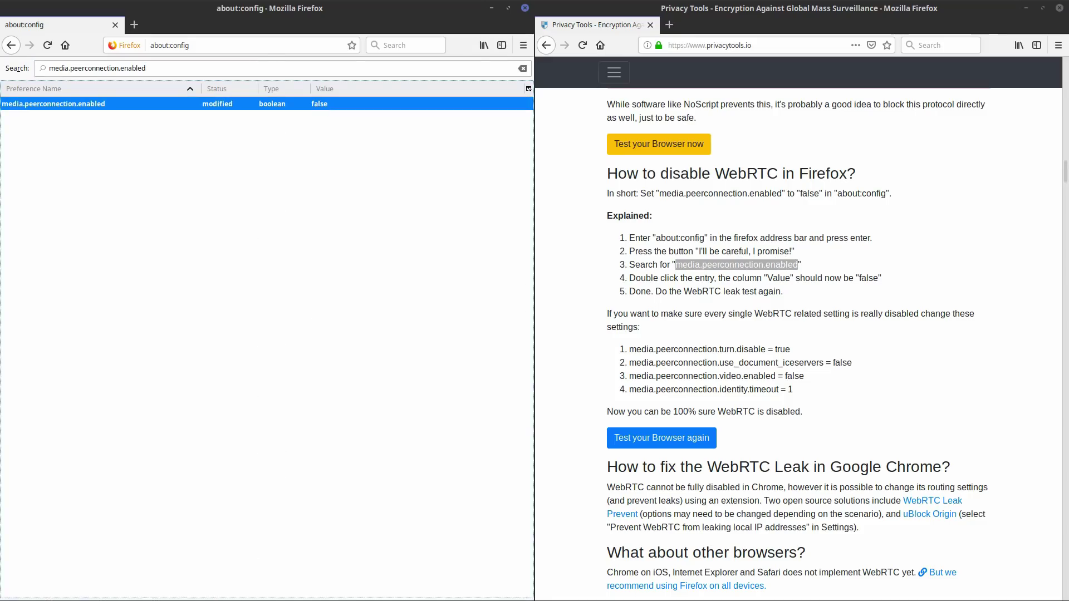
pyautogui.scroll(-1, 732, 341)
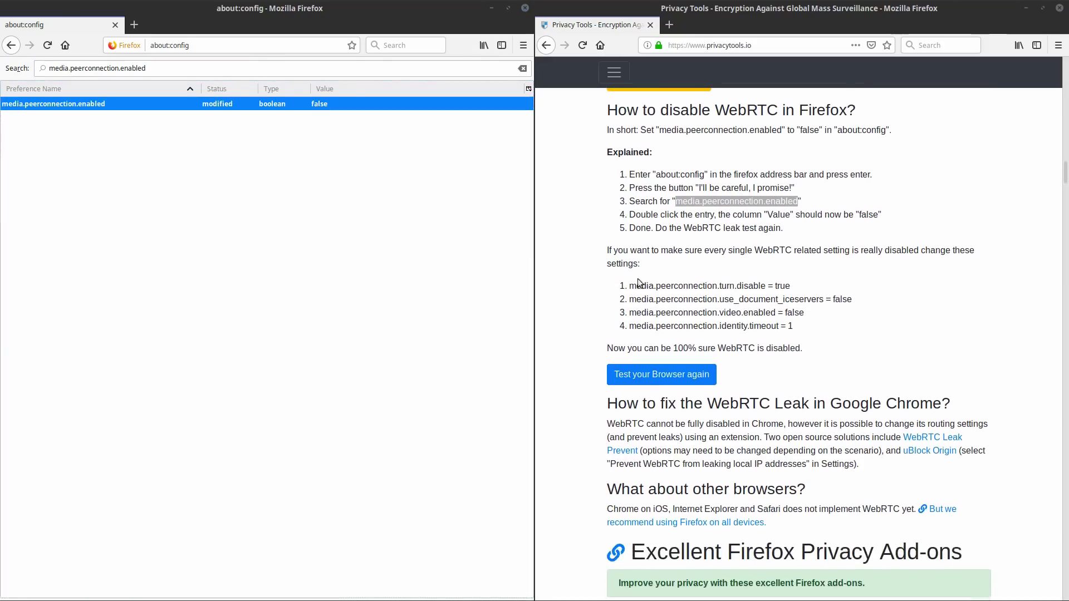
# Set media.peerconnection.turn.disable to true, then look up media.peerconnection.use_document_iceservers.
pyautogui.moveTo(631, 286); pyautogui.dragTo(765, 285)
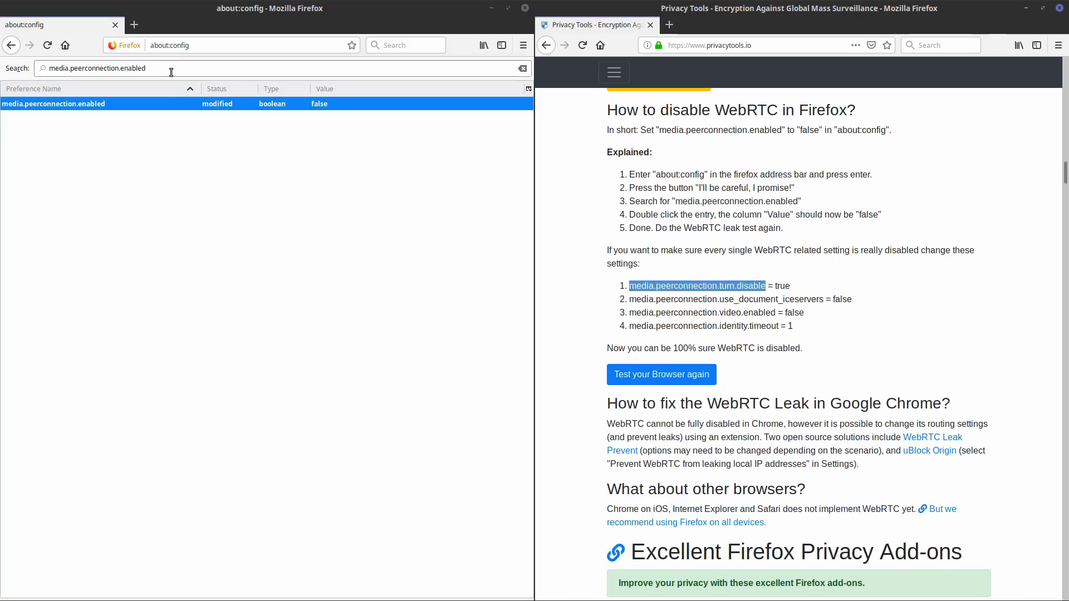
pyautogui.tripleClick(52, 68)
pyautogui.hotkey('ctrl', 'v')
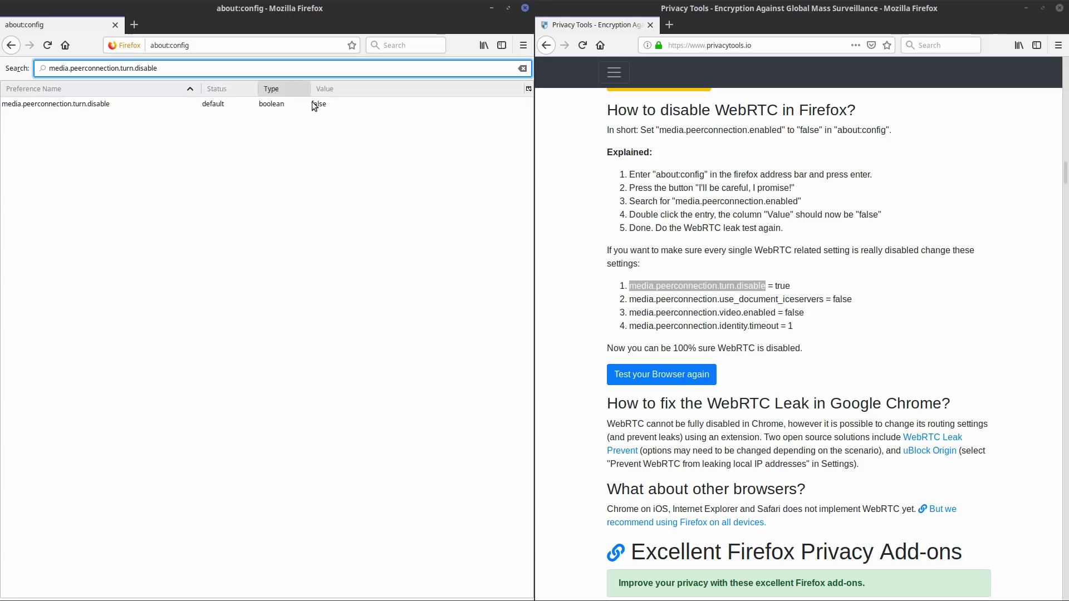
pyautogui.doubleClick(325, 104)
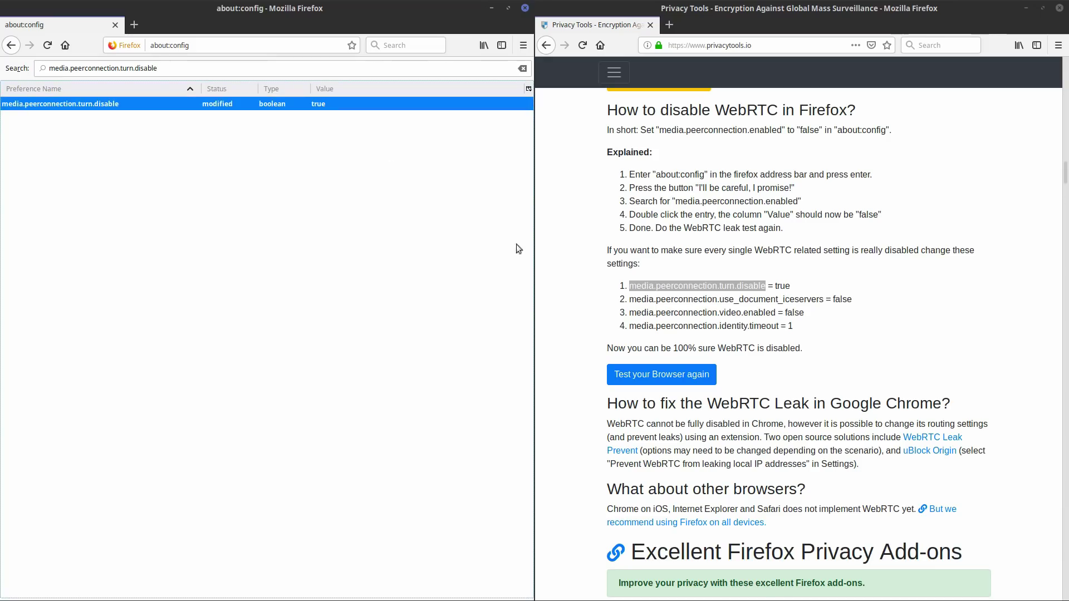
pyautogui.moveTo(630, 298); pyautogui.dragTo(827, 296)
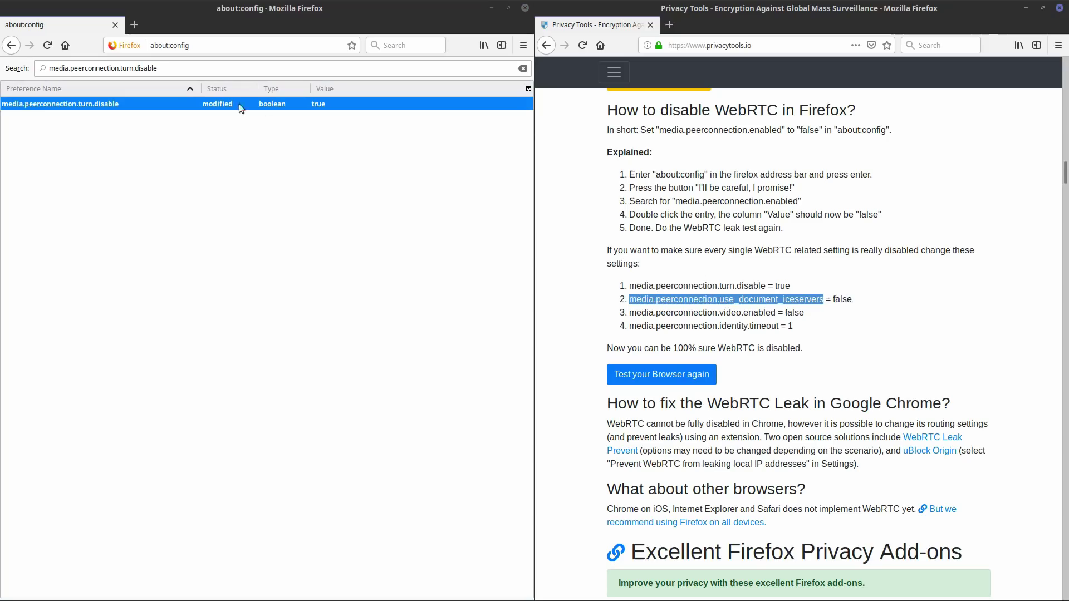
pyautogui.click(179, 69)
pyautogui.moveTo(157, 69); pyautogui.dragTo(49, 68)
pyautogui.hotkey('ctrl', 'v')
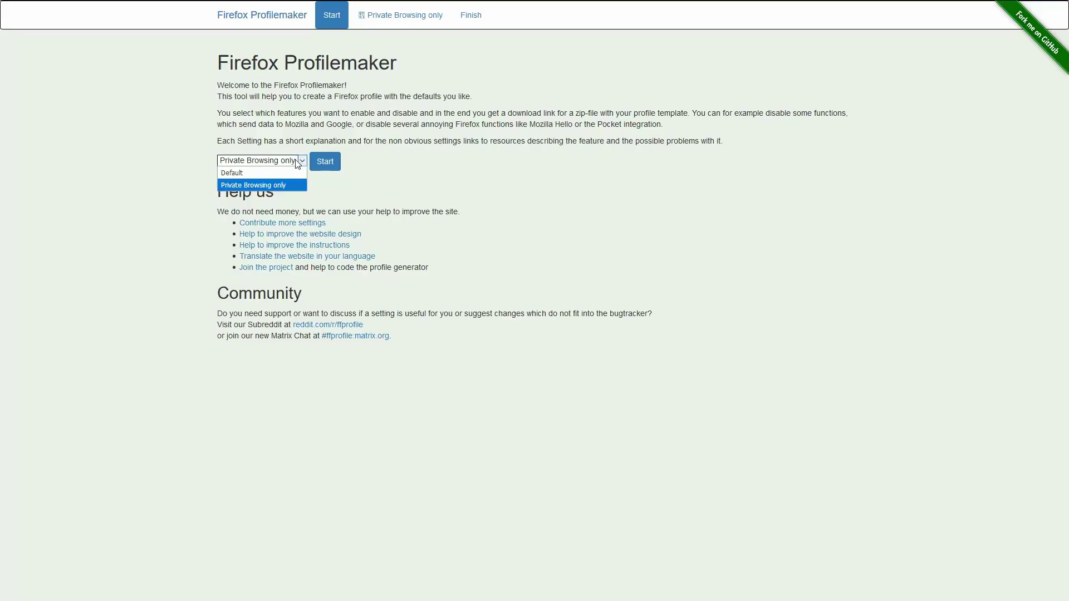
# Build a Profilemaker profile: Private Browsing preset, resistFingerprinting on, no Privacy Badger or Redirects Fixer.
pyautogui.click(251, 181)
pyautogui.click(327, 160)
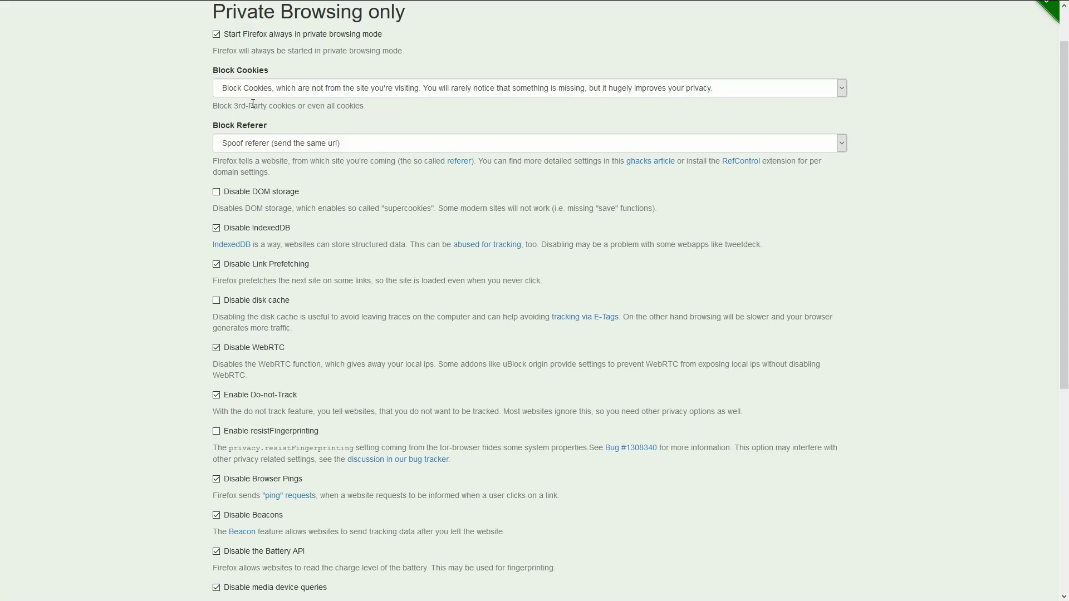
pyautogui.scroll(-1, 223, 217)
pyautogui.scroll(-1, 223, 218)
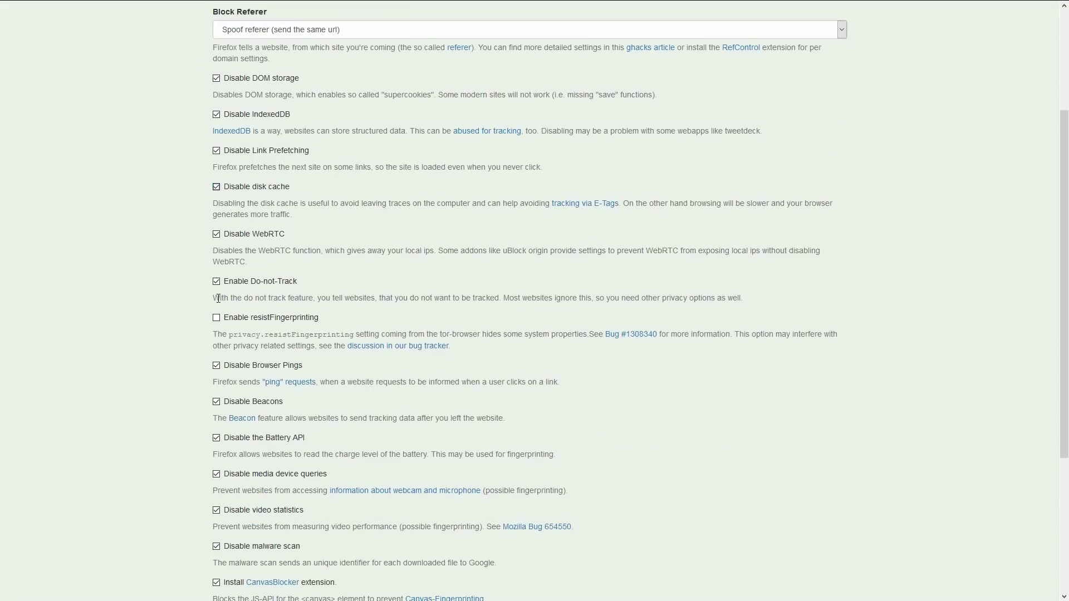
pyautogui.click(226, 317)
pyautogui.scroll(-3, 226, 301)
pyautogui.click(217, 471)
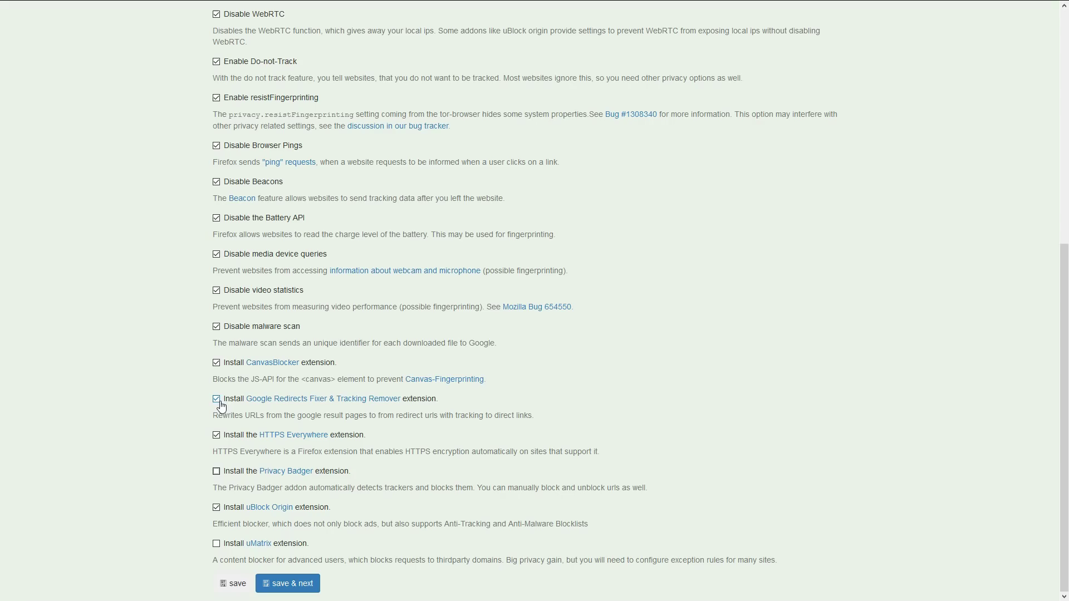
pyautogui.click(217, 399)
pyautogui.click(318, 585)
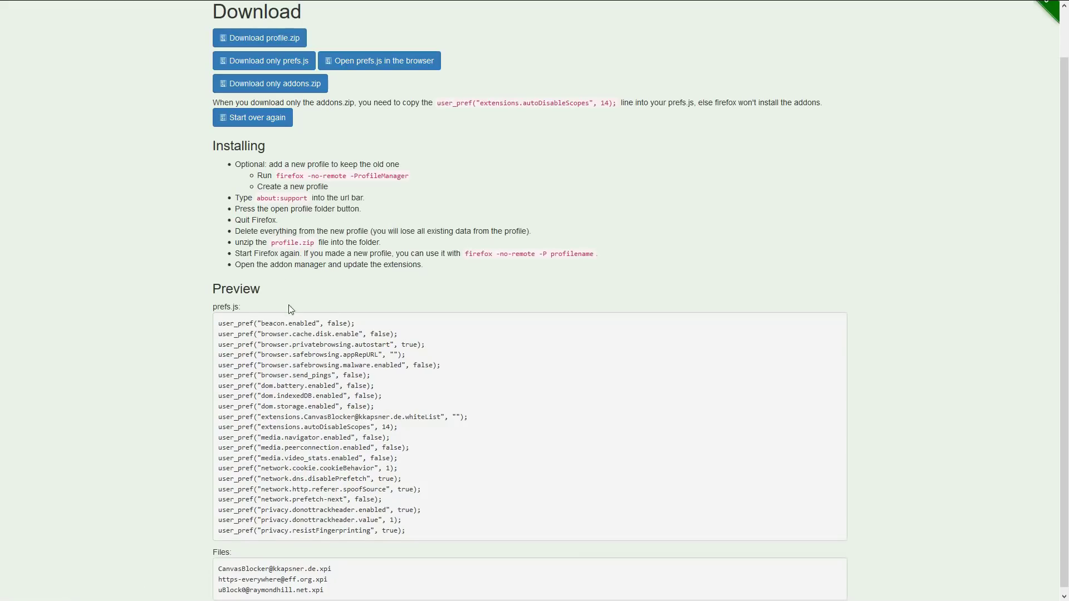
pyautogui.write('privacy settings')
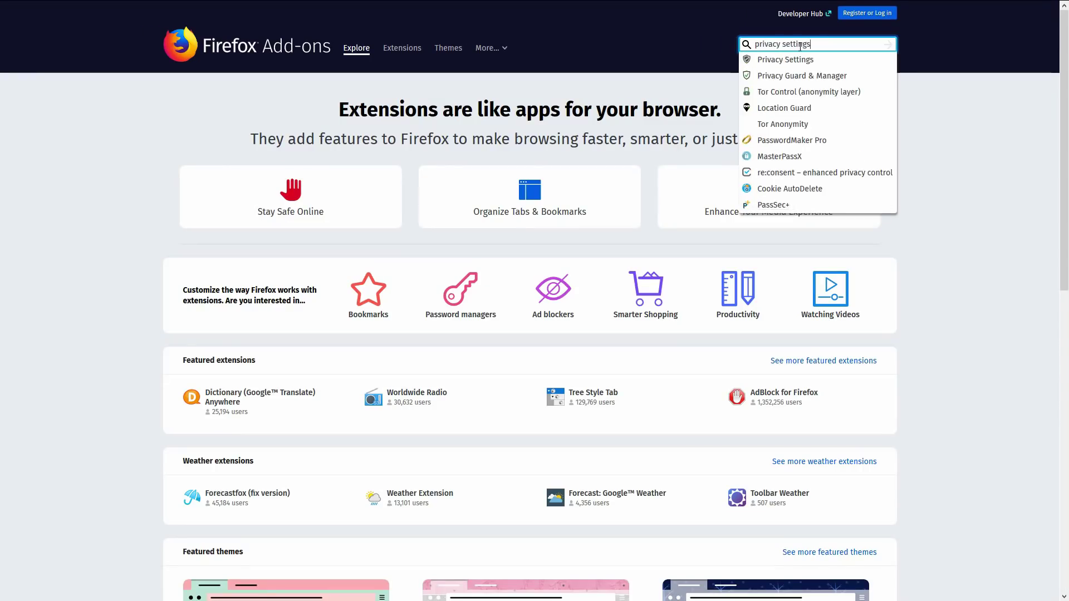
# Pick Privacy Settings from the add-on suggestions and show its preferences panel.
pyautogui.click(789, 57)
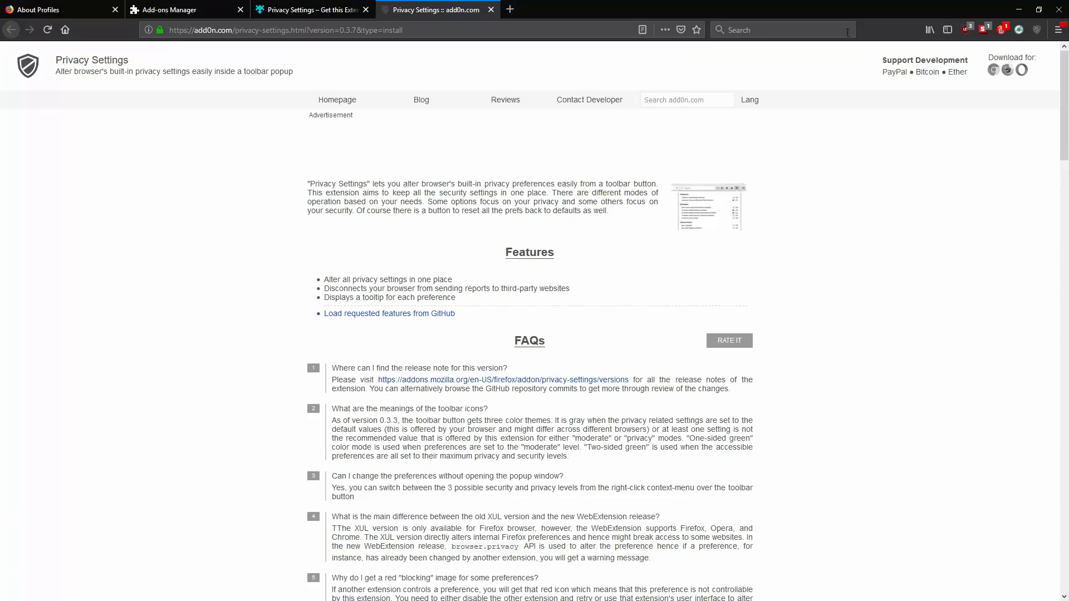
pyautogui.click(1036, 30)
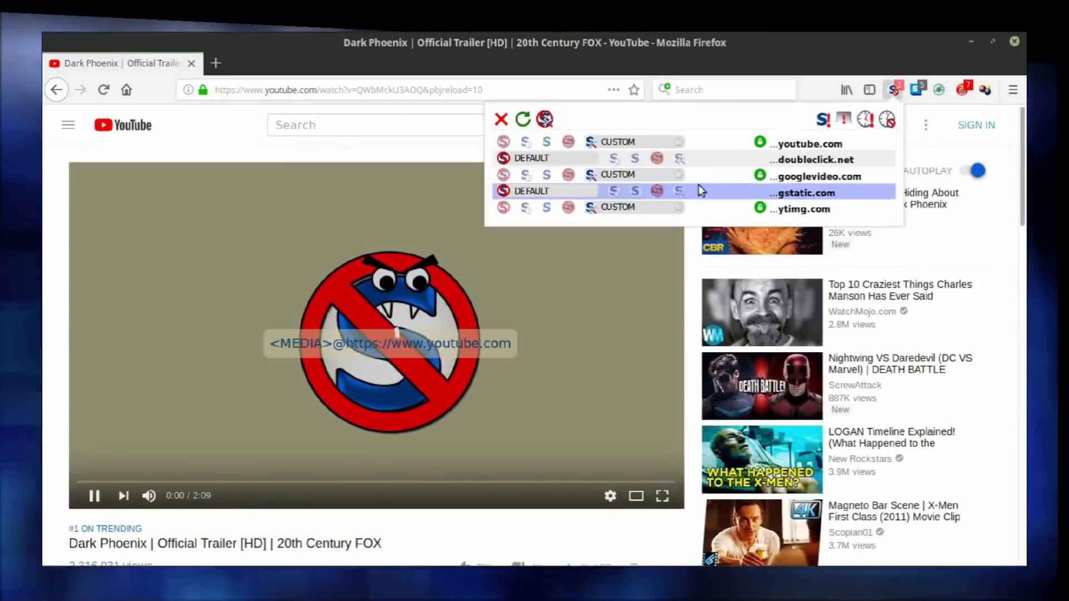
# Allow googlevideo.com, youtube.com and ytimg.com in the script blocker, then apply and reload.
pyautogui.click(627, 173)
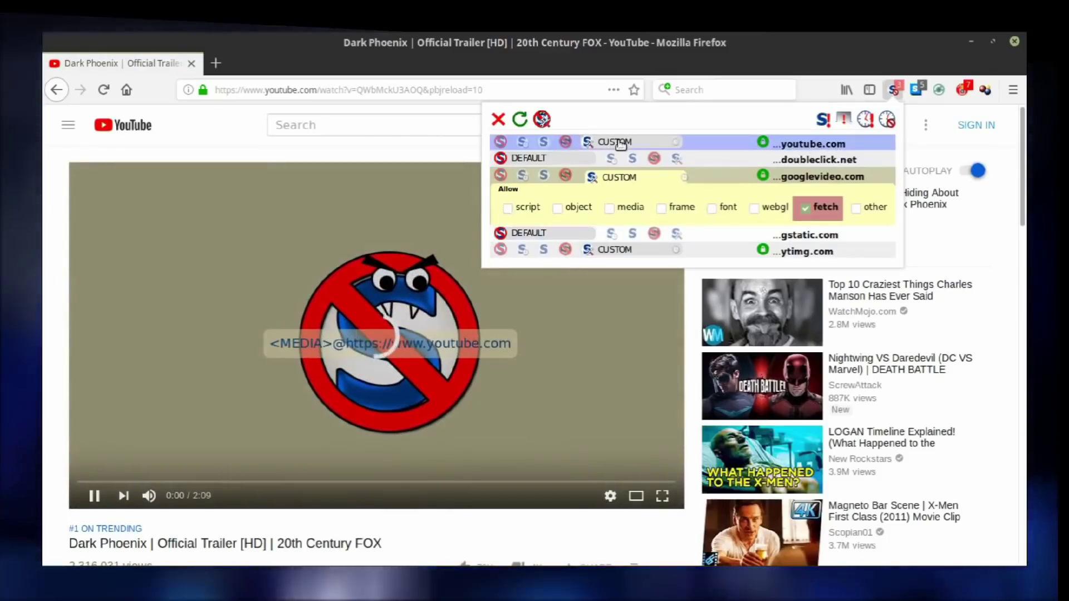
pyautogui.click(609, 143)
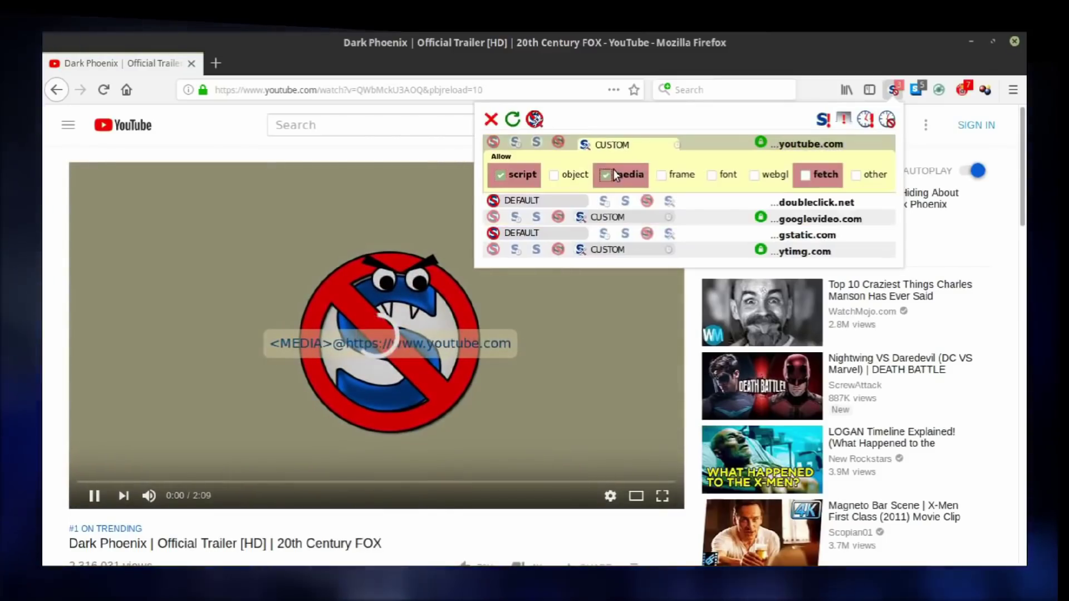
pyautogui.click(621, 251)
pyautogui.click(653, 160)
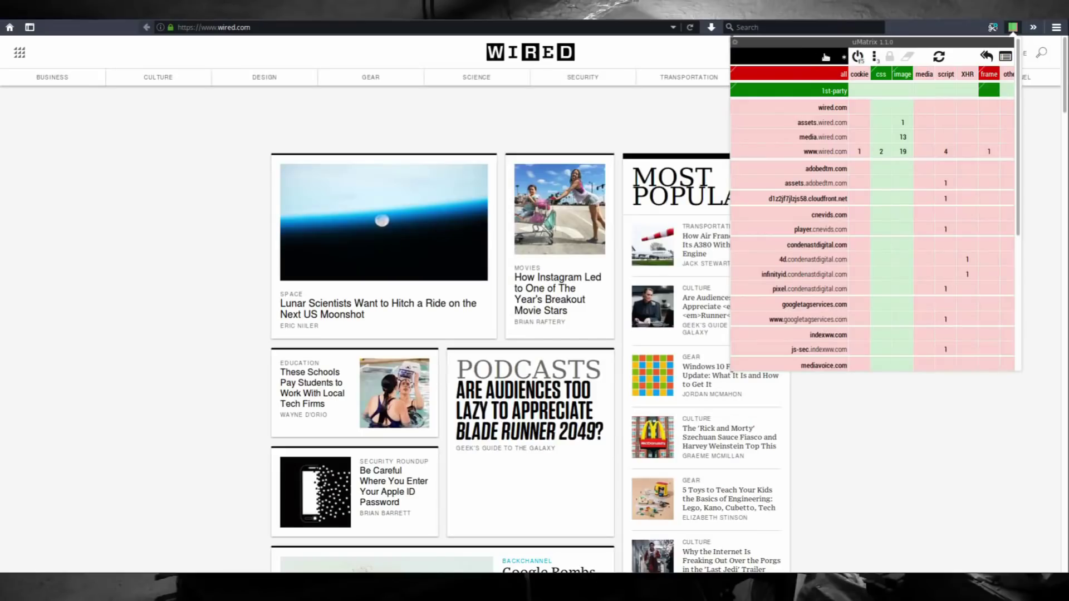
pyautogui.click(824, 58)
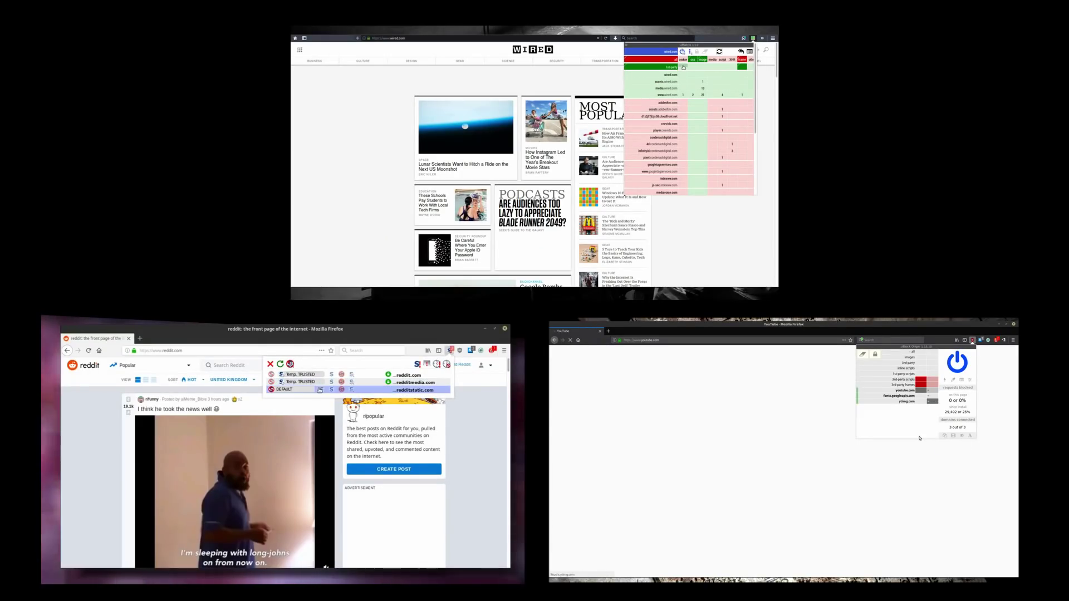
pyautogui.click(320, 389)
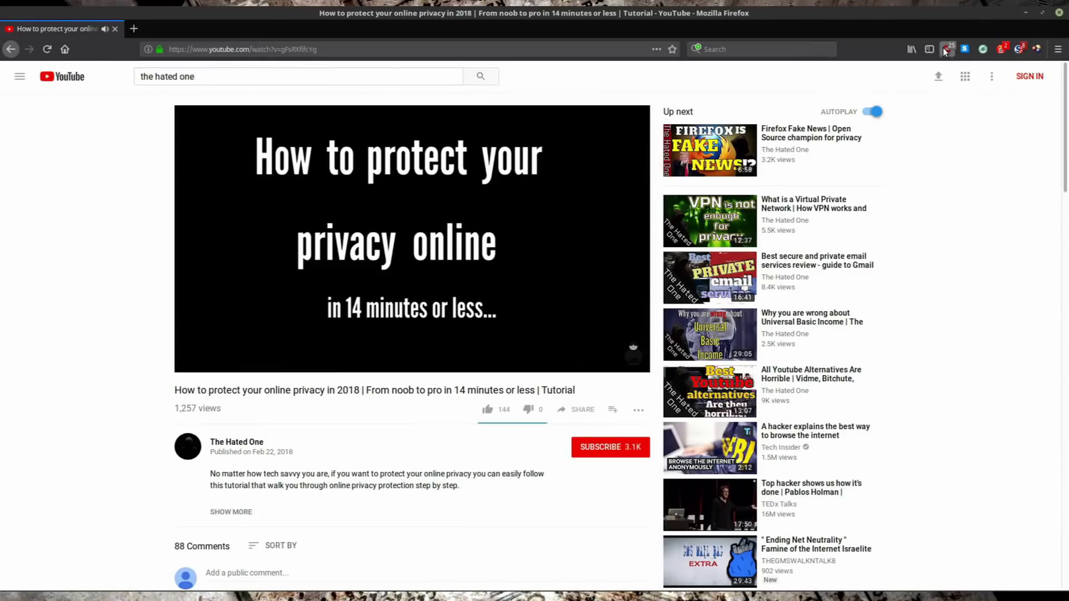
# Turn JavaScript back on for Reddit in uBlock Origin and reload the page.
pyautogui.click(945, 51)
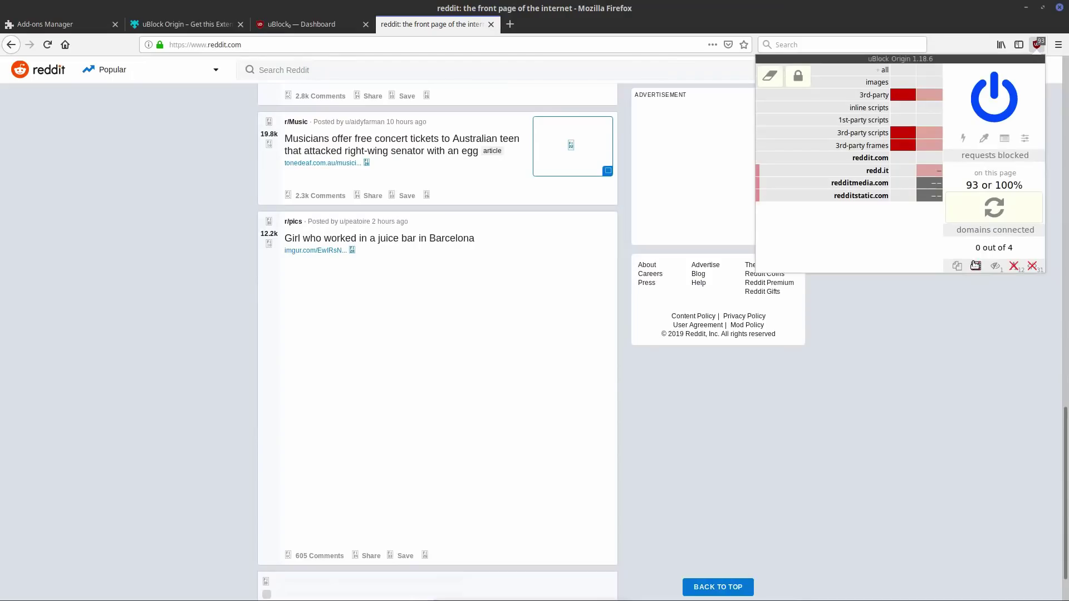
pyautogui.click(1032, 265)
pyautogui.click(994, 207)
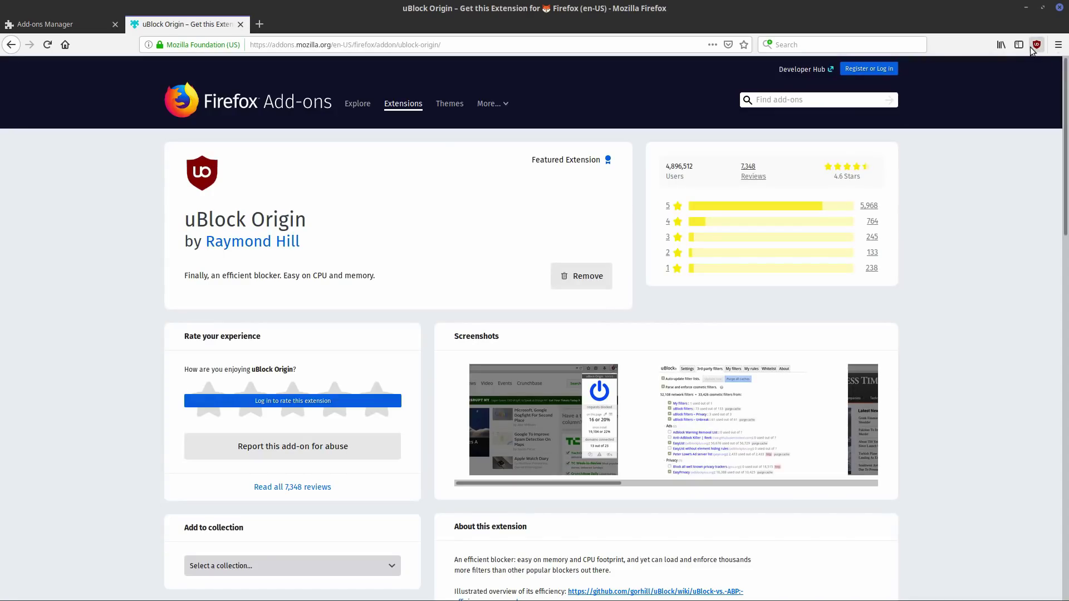
# In uBlock's dashboard, enable advanced mode, WebRTC leak prevention, and large-media, remote-font and JavaScript blocking.
pyautogui.click(1036, 45)
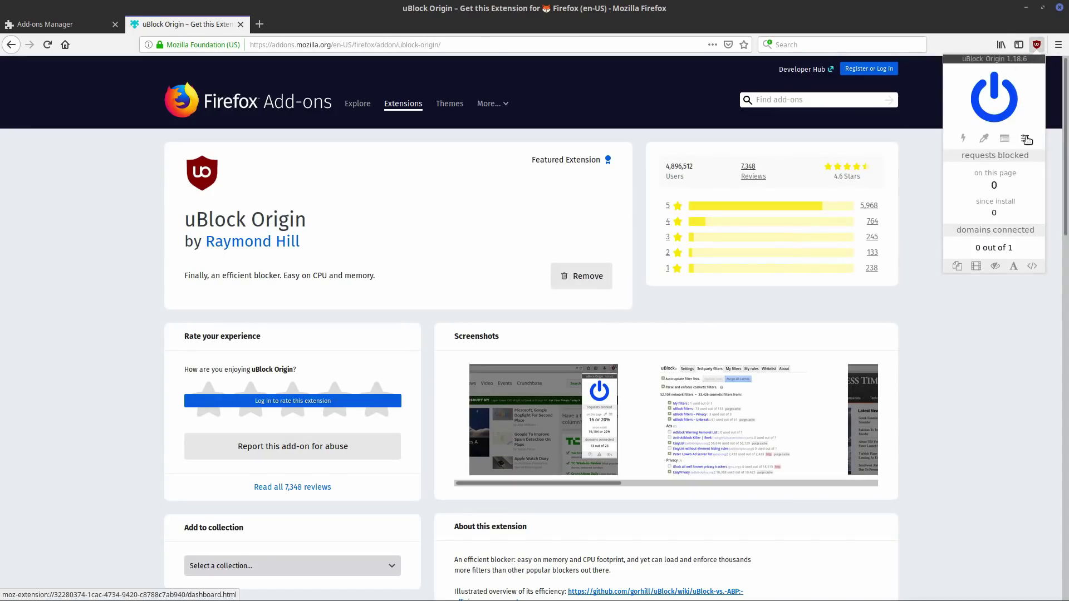
pyautogui.click(1029, 136)
pyautogui.click(60, 180)
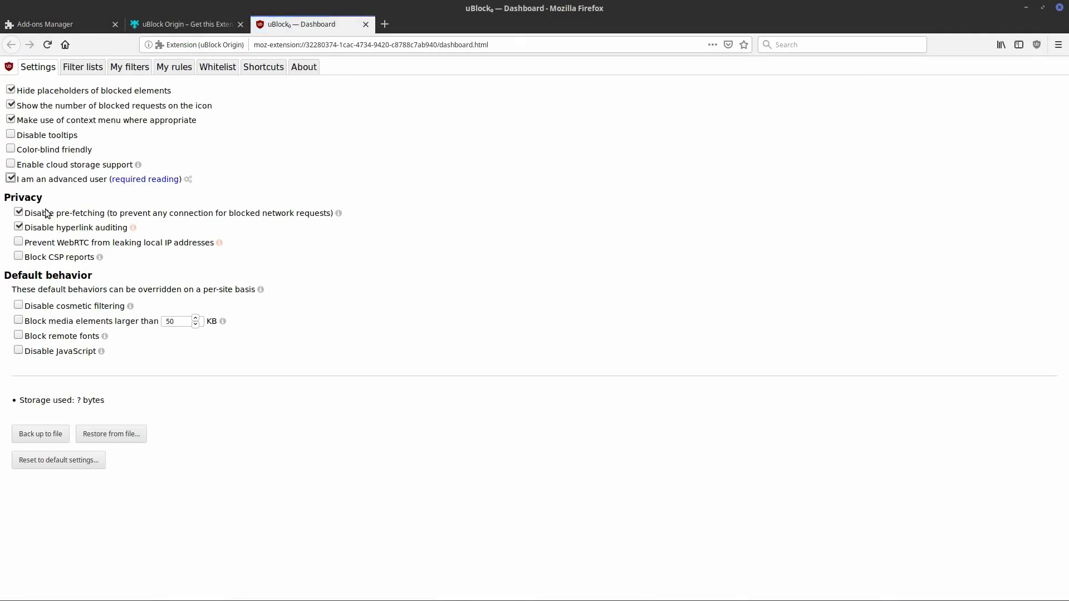
pyautogui.click(36, 244)
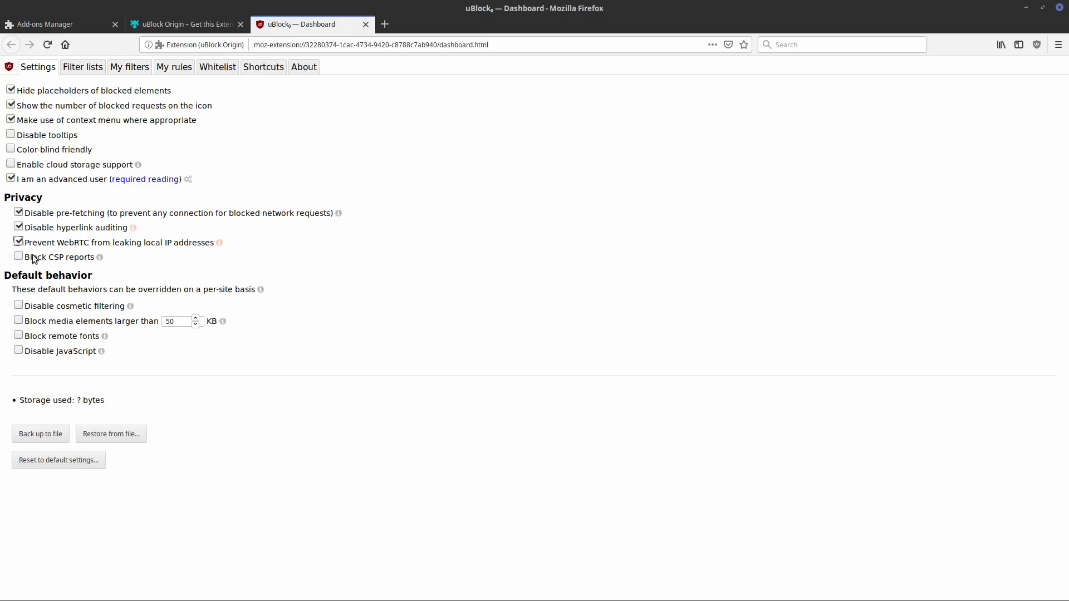
pyautogui.click(32, 325)
pyautogui.click(34, 337)
pyautogui.click(34, 351)
# Enable Annoyances, Experimental, Disconnect Malvertising, Spam404 and hpHosts filter lists and apply the changes.
pyautogui.click(83, 69)
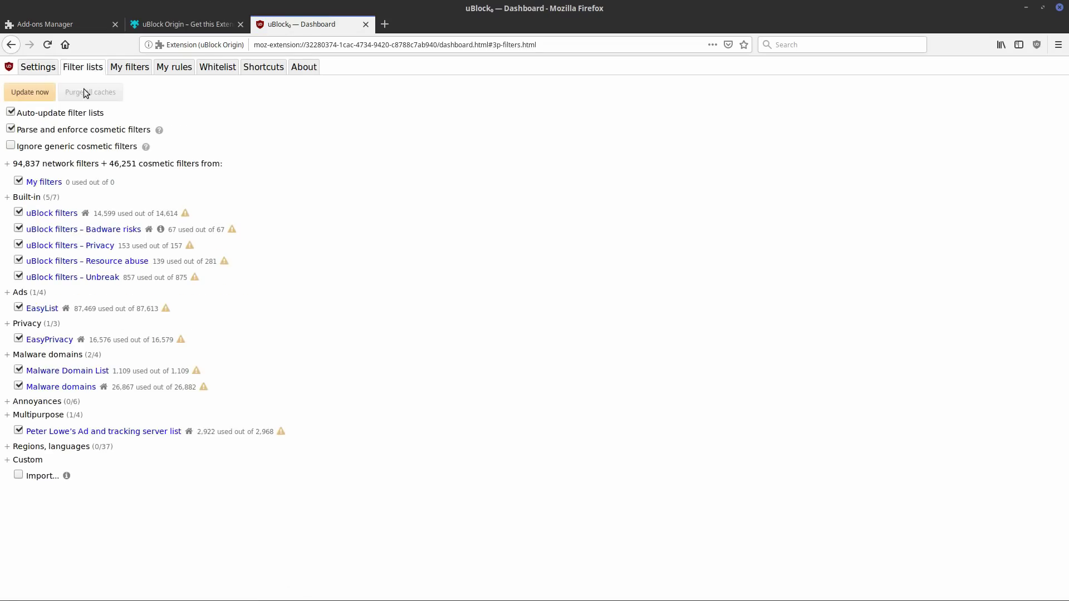
pyautogui.click(12, 198)
pyautogui.click(18, 228)
pyautogui.click(19, 259)
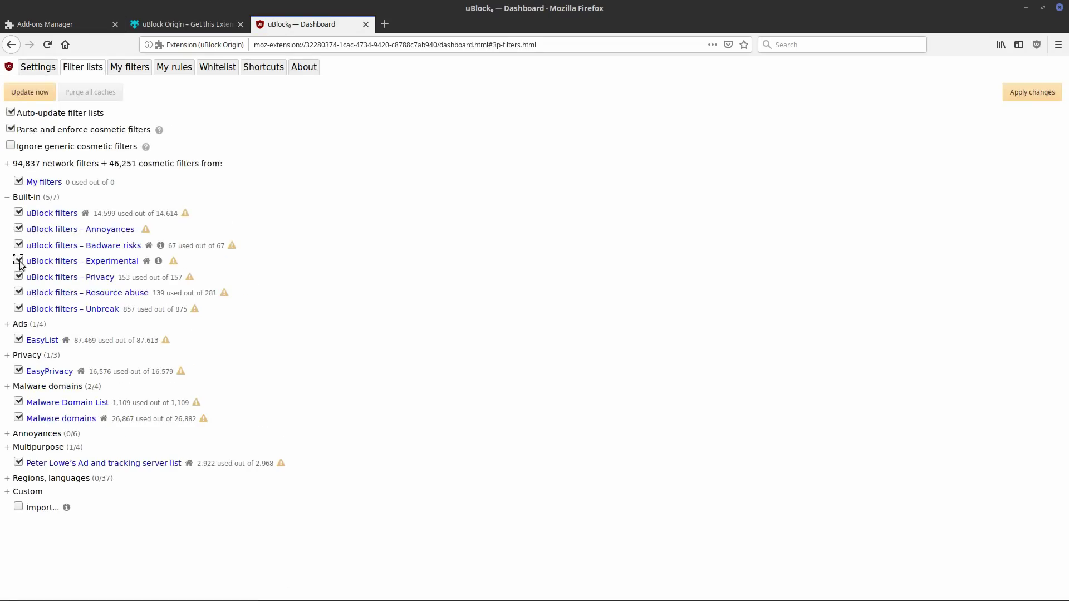
pyautogui.click(9, 387)
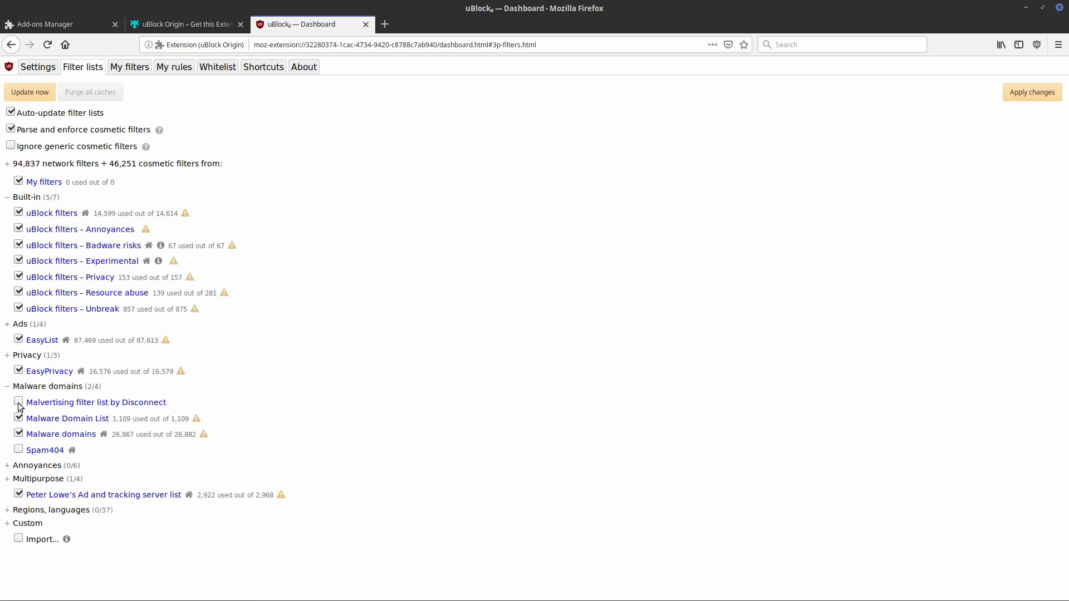
pyautogui.click(19, 449)
pyautogui.click(10, 478)
pyautogui.scroll(-1, 15, 476)
pyautogui.click(19, 468)
pyautogui.scroll(1, 18, 468)
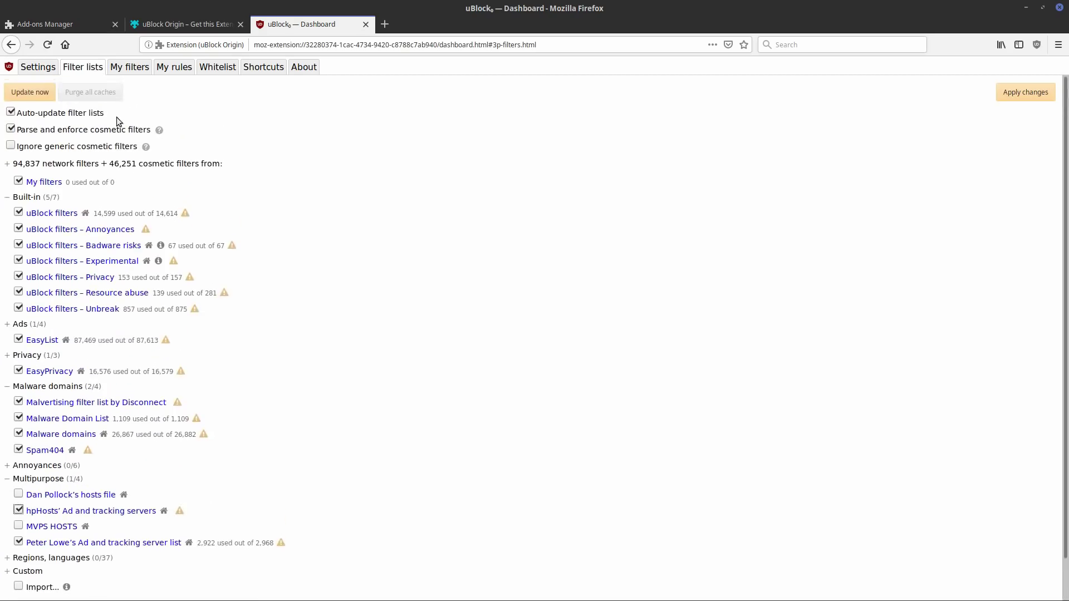
pyautogui.click(46, 94)
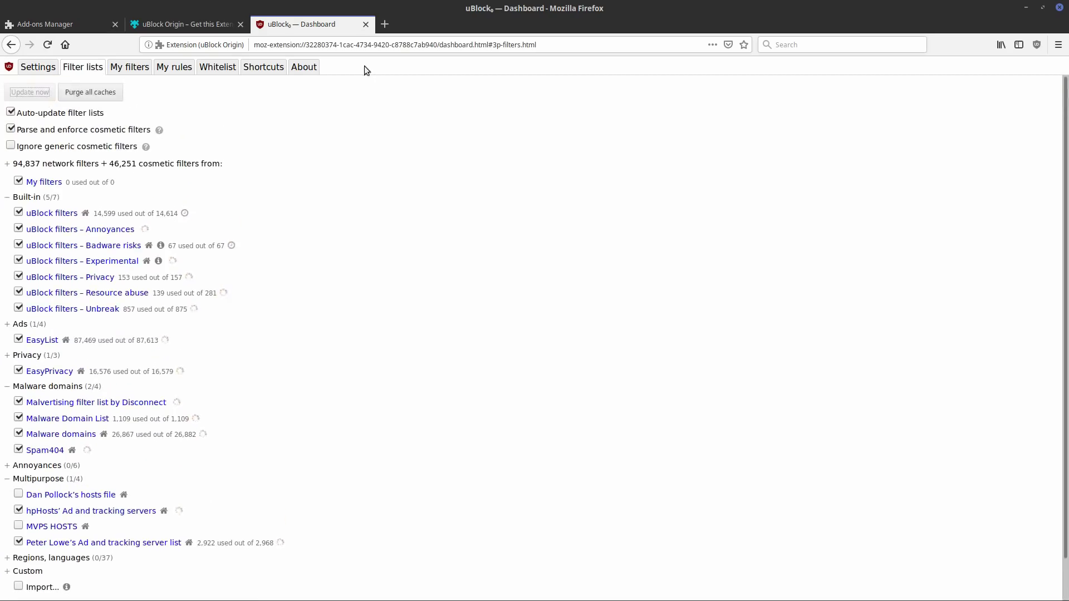
# Globally block third-party requests, scripts and frames in uBlock Origin and save the rules.
pyautogui.click(1035, 46)
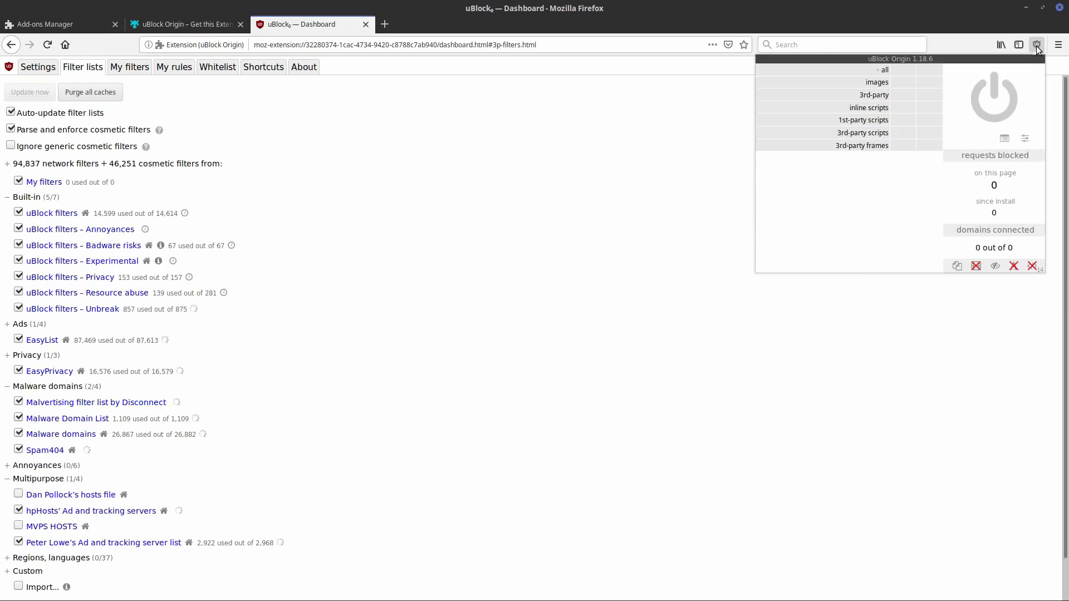
pyautogui.click(910, 95)
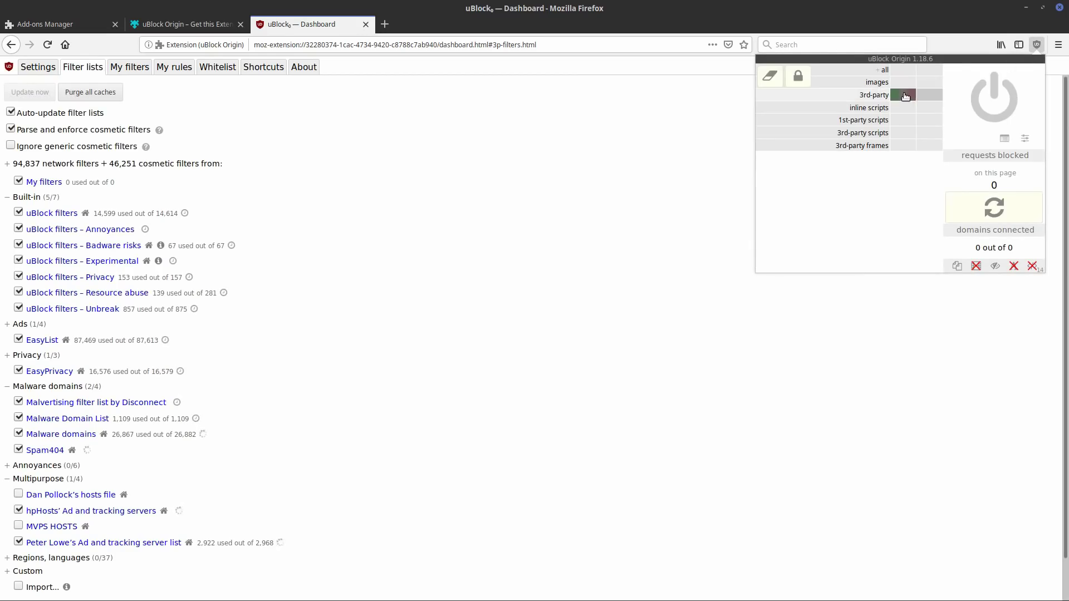
pyautogui.click(910, 133)
pyautogui.click(802, 77)
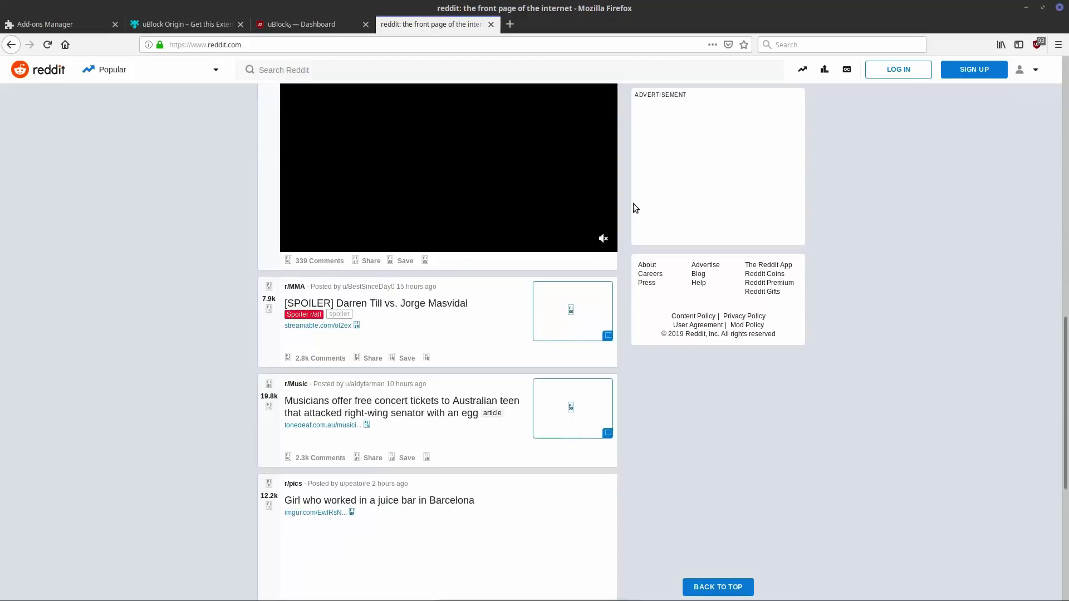
pyautogui.scroll(-5, 632, 208)
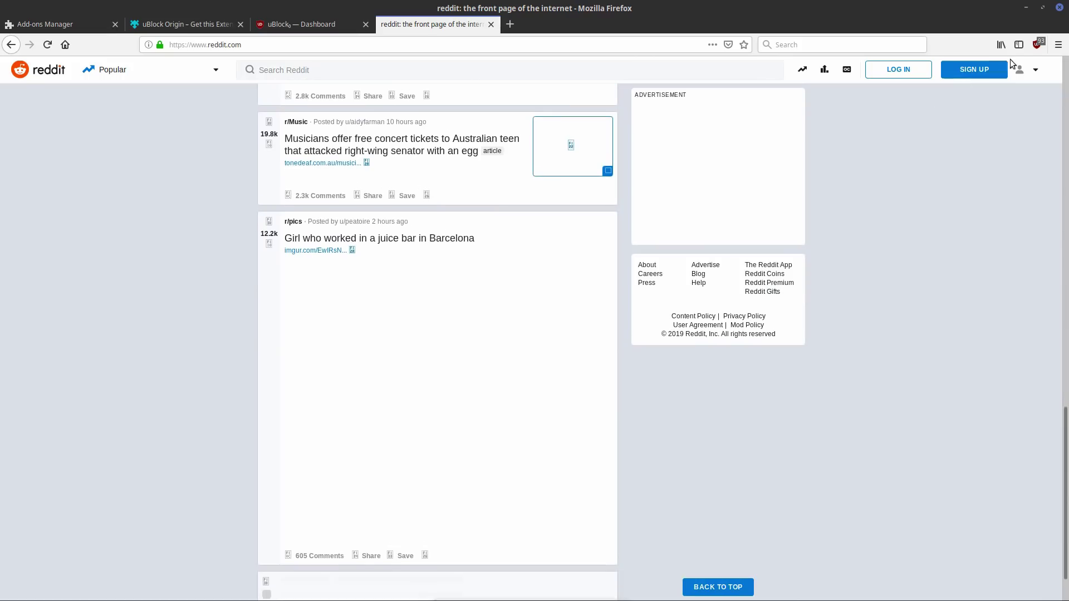
# Exempt redditmedia.com and redditstatic.com on Reddit and reload the page.
pyautogui.click(1036, 45)
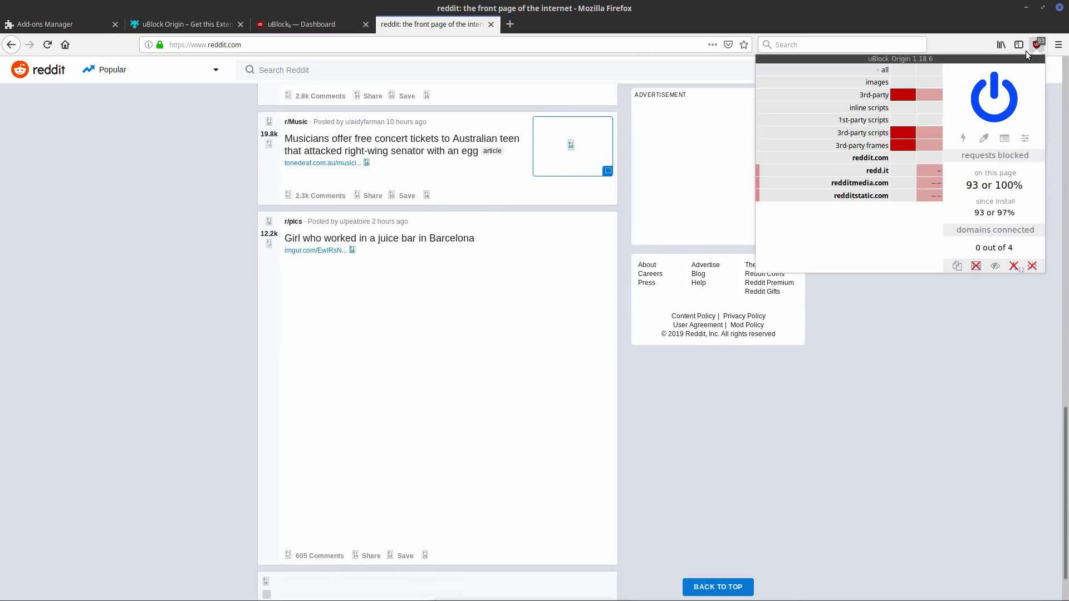
pyautogui.click(929, 185)
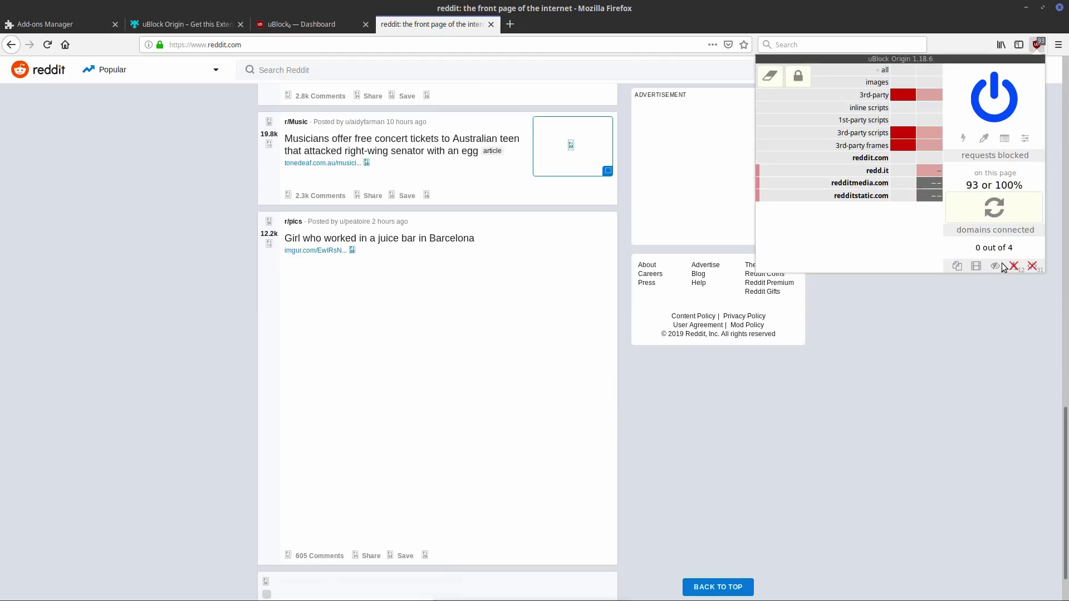
pyautogui.click(992, 211)
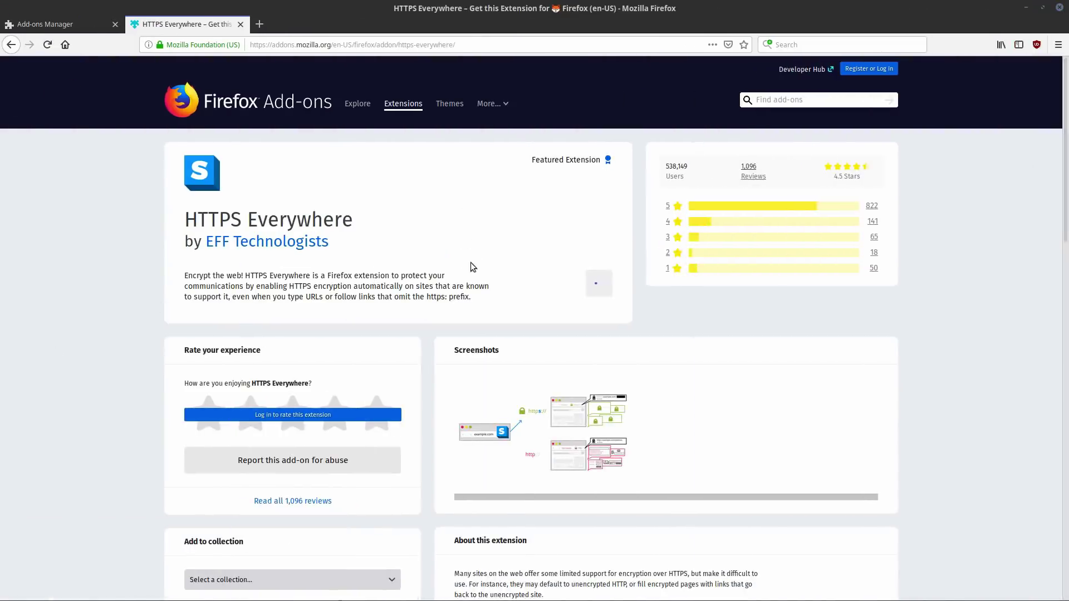
# Install HTTPS Everywhere and turn on Encrypt All Sites Eligible in its popup.
pyautogui.click(316, 158)
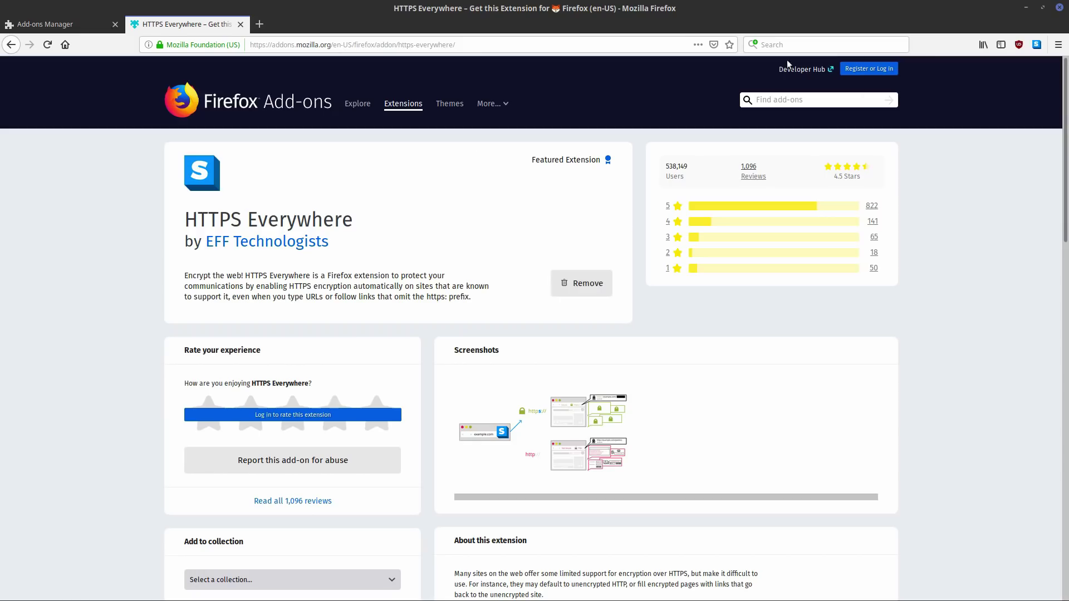
pyautogui.click(1001, 109)
pyautogui.click(1037, 46)
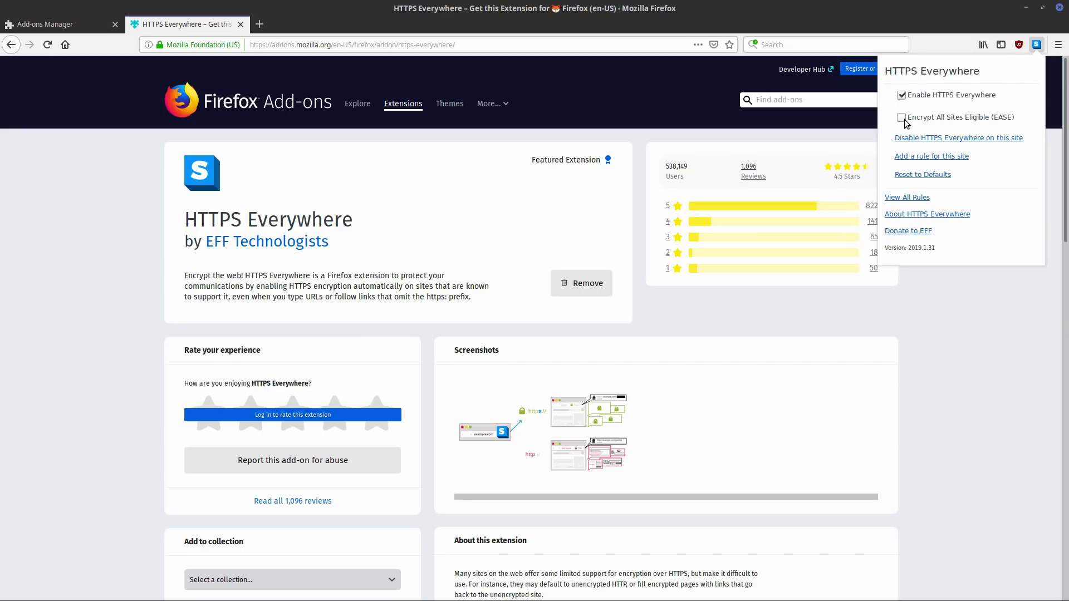
pyautogui.click(901, 118)
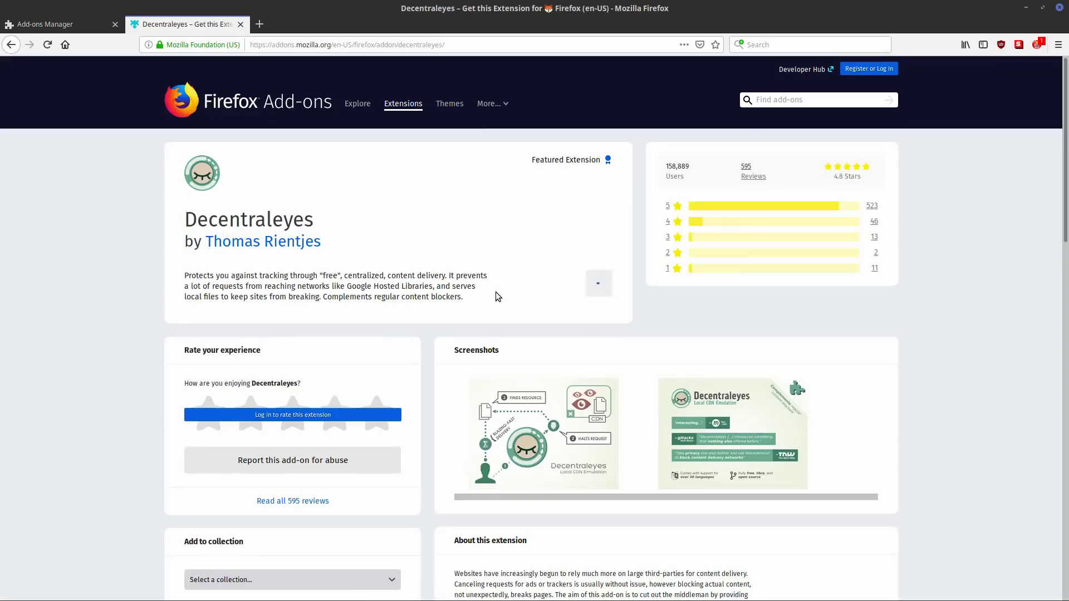
# Install Decentraleyes and view its details in the Add-ons Manager.
pyautogui.click(325, 154)
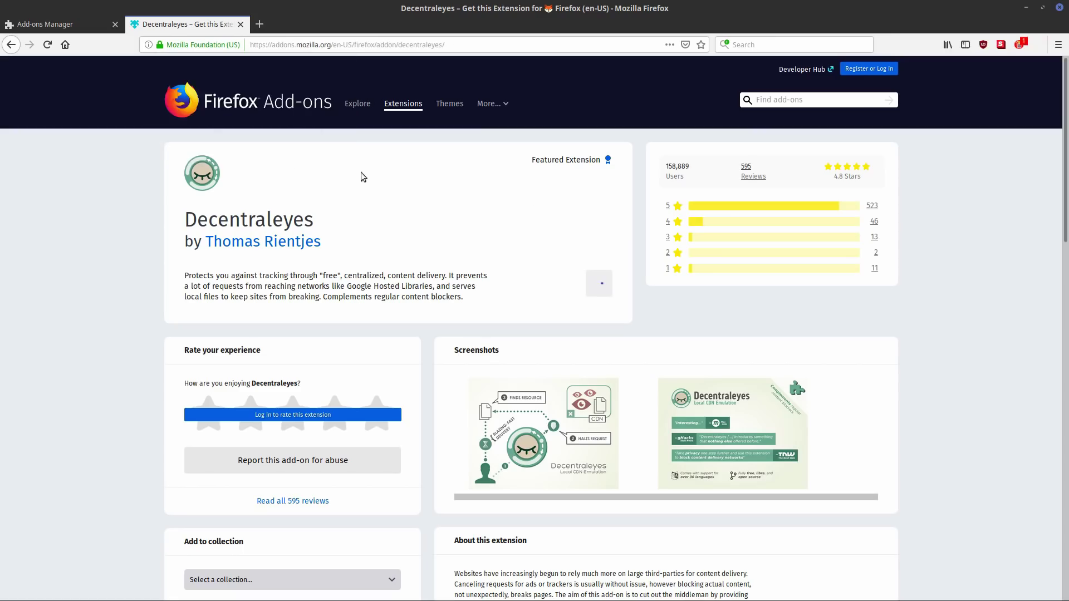
pyautogui.click(962, 110)
pyautogui.click(1036, 44)
pyautogui.click(1015, 201)
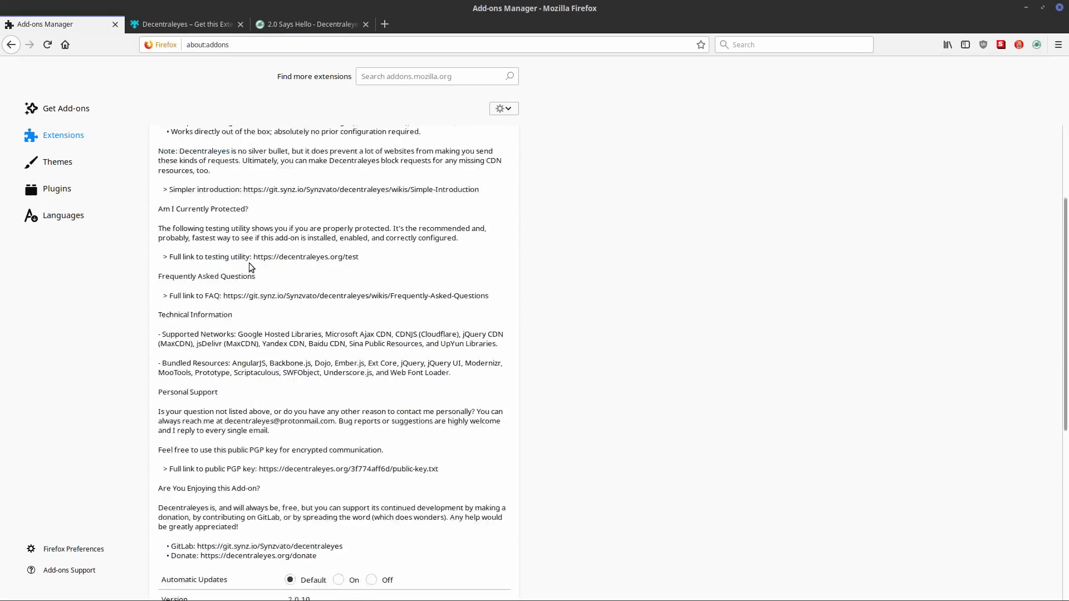
pyautogui.click(314, 24)
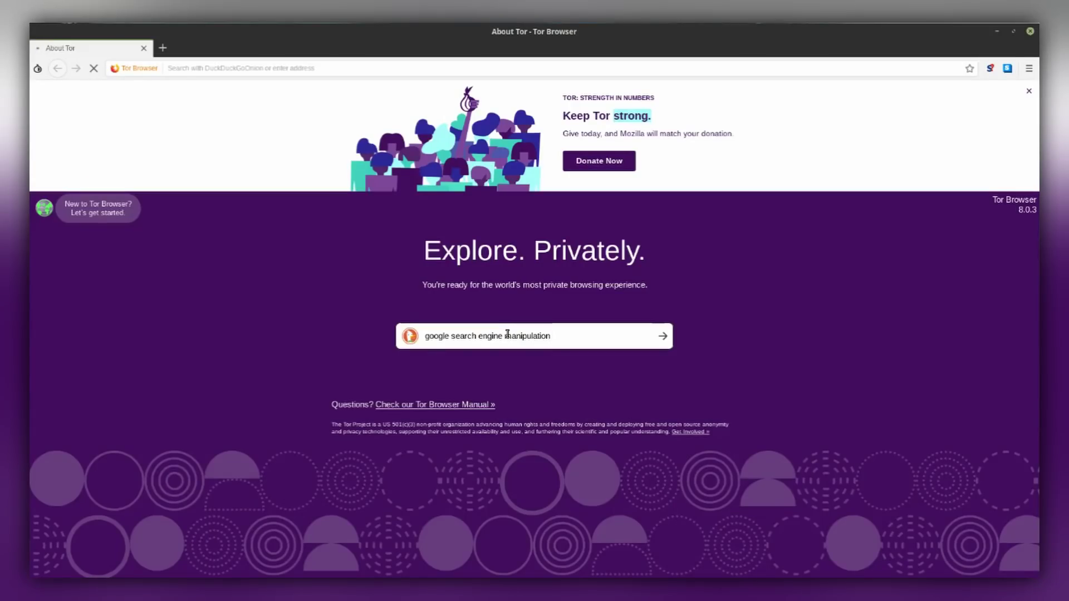
# Search DuckDuckGo for 'google search engine manipulation' and open The Guardian's result.
pyautogui.press('Return')
pyautogui.scroll(-1, 273, 183)
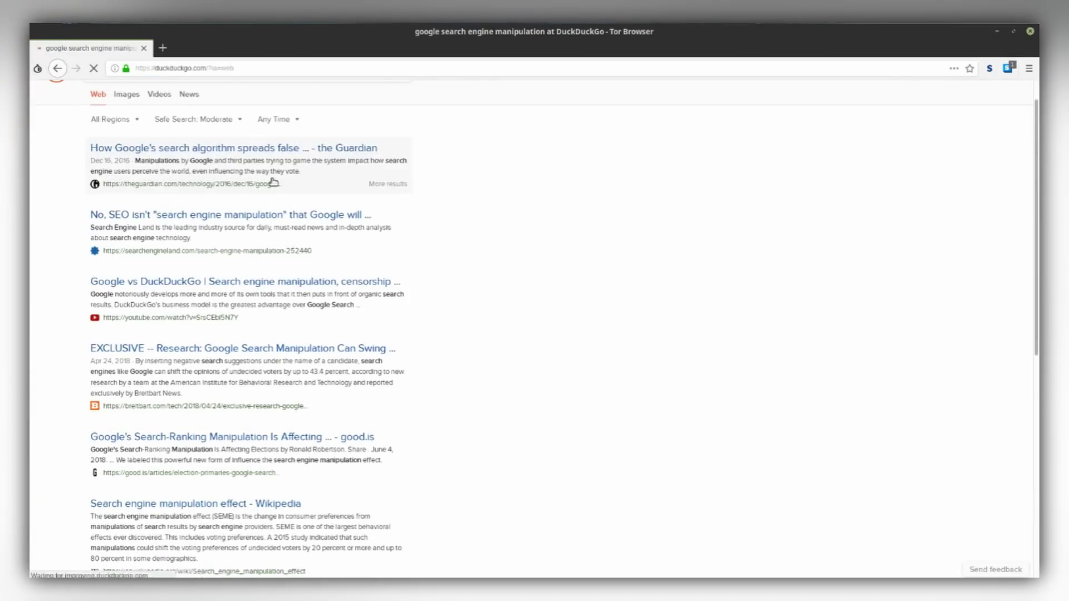
pyautogui.click(273, 182)
pyautogui.scroll(-5, 528, 215)
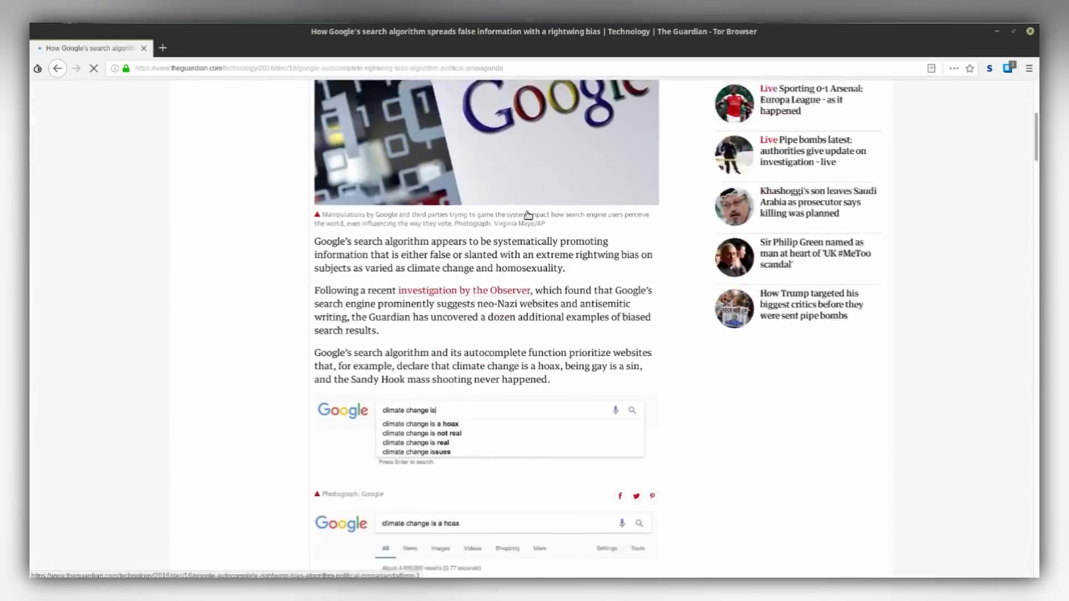
pyautogui.scroll(-6, 528, 216)
pyautogui.scroll(-7, 484, 217)
pyautogui.scroll(-8, 434, 242)
pyautogui.scroll(-8, 338, 198)
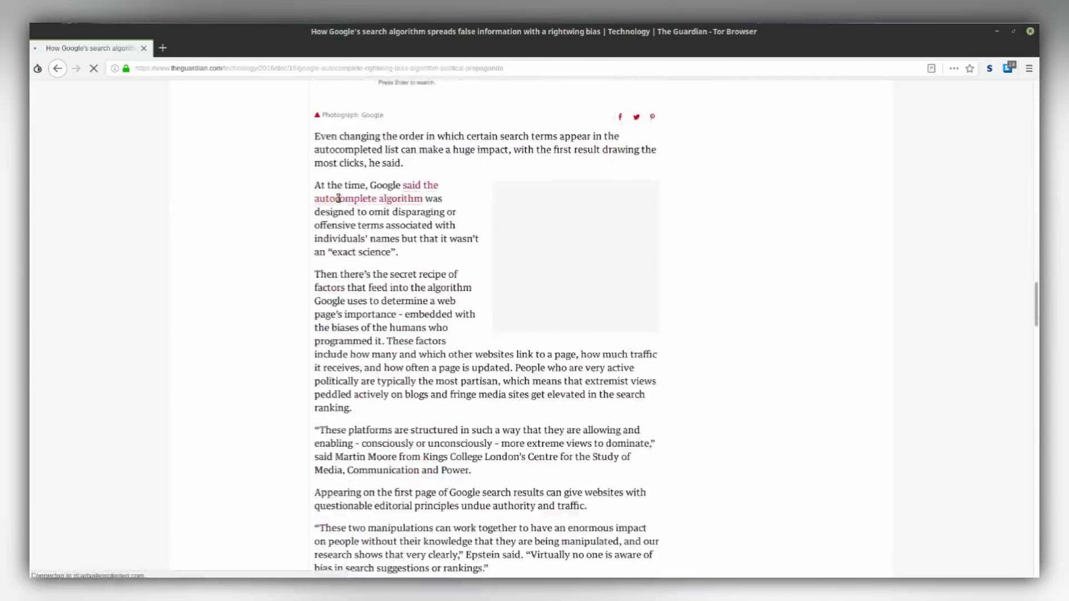